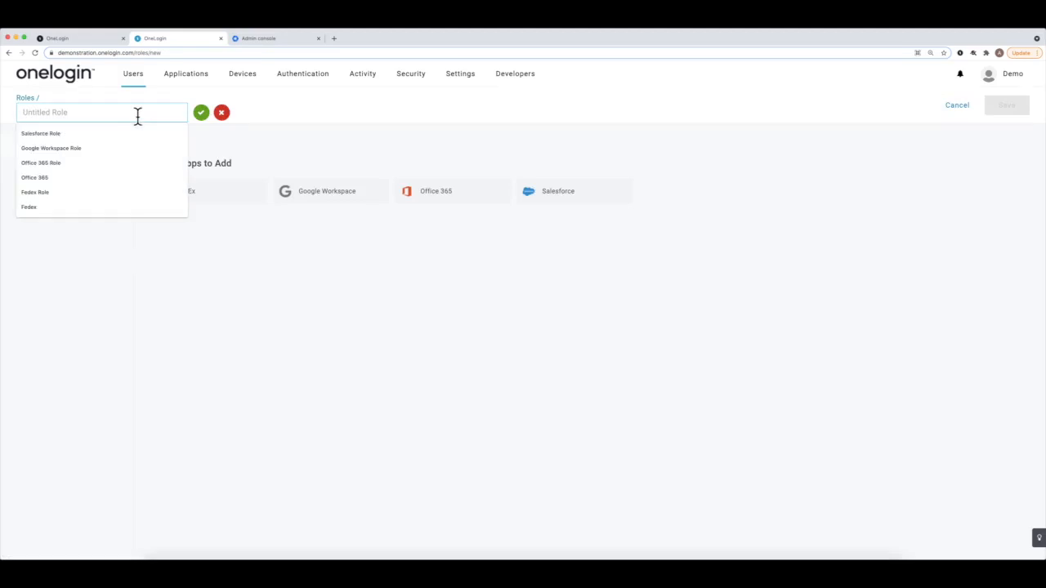
# - Name the new role Google Workspace Role, add the Google Workspace app to it and save the role
pyautogui.write('goo')
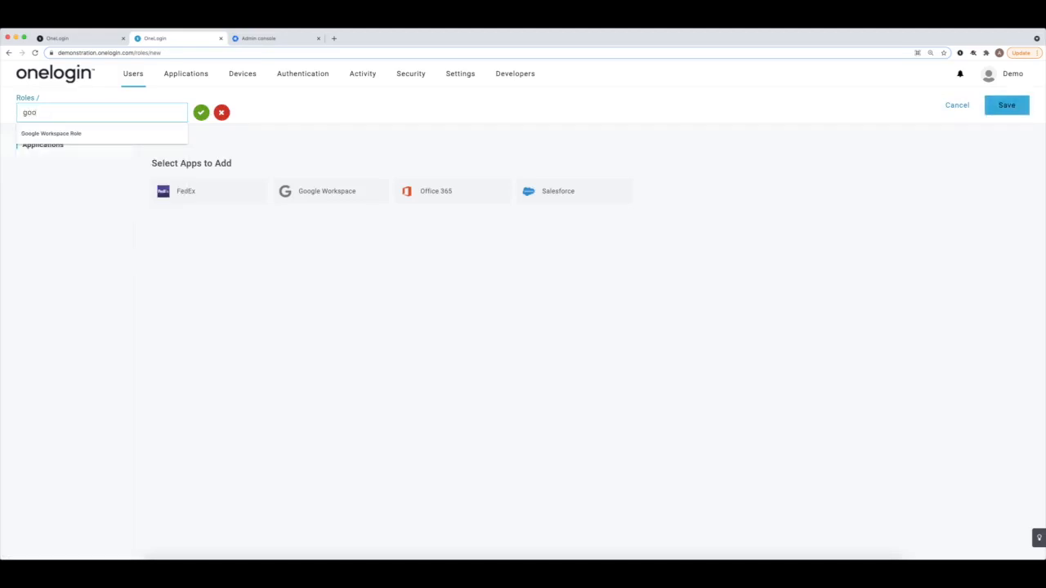
pyautogui.click(143, 132)
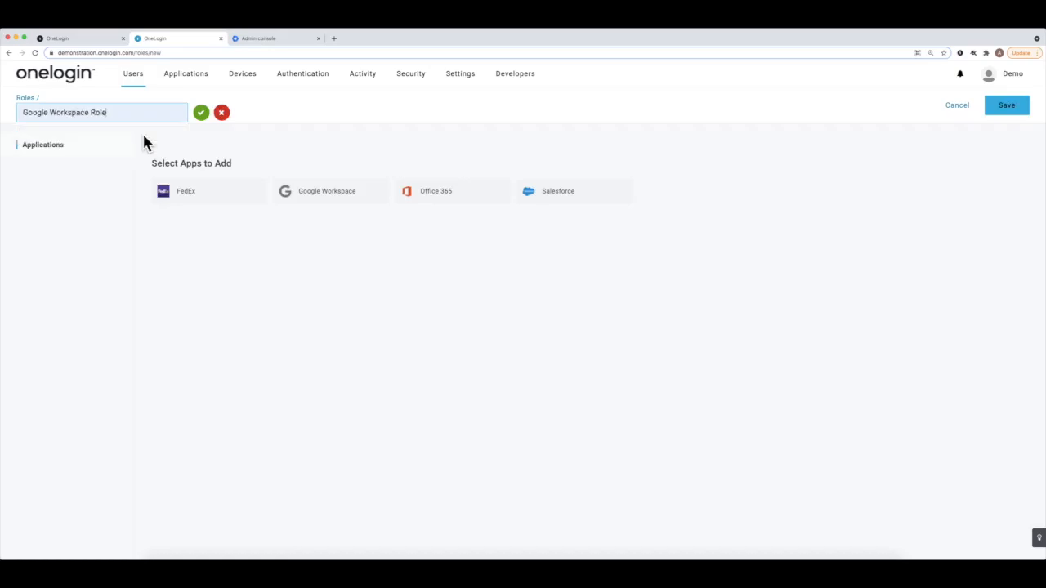
pyautogui.click(202, 114)
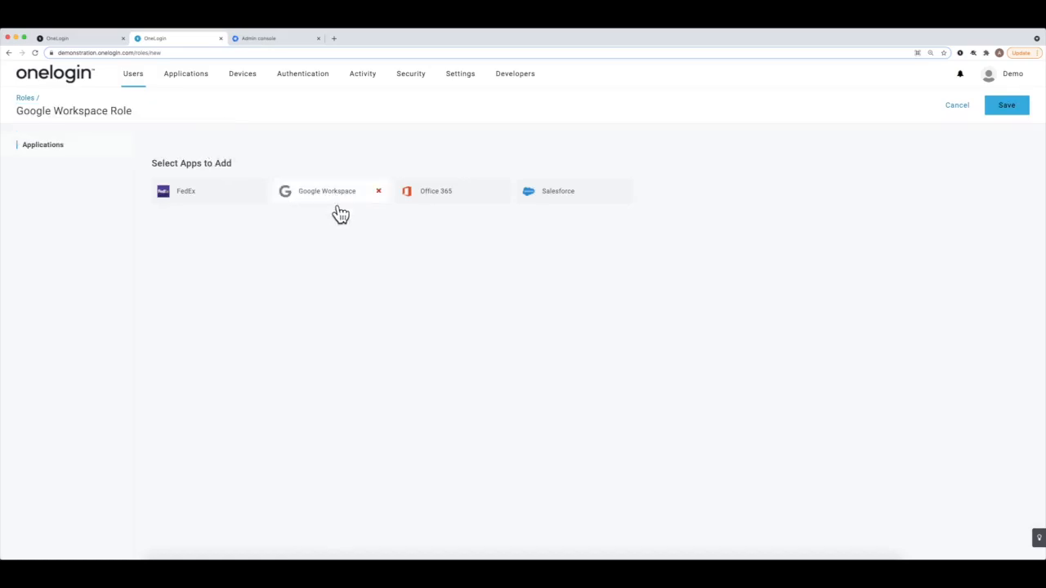
pyautogui.click(1005, 112)
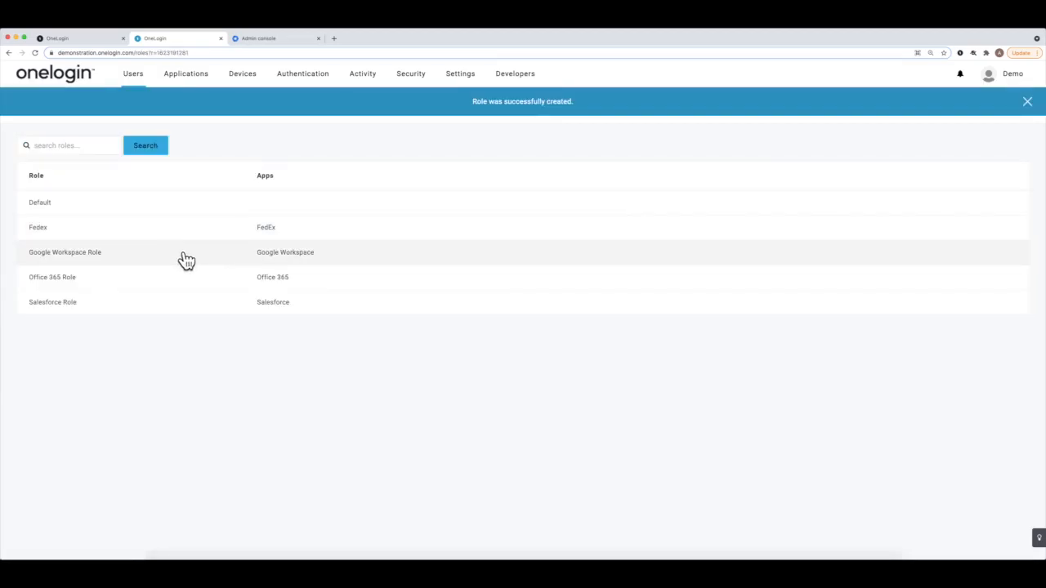
# - Assign the Google Workspace Role to the user titled Senior Support Engineer Manager and save the user
pyautogui.moveTo(135, 75)
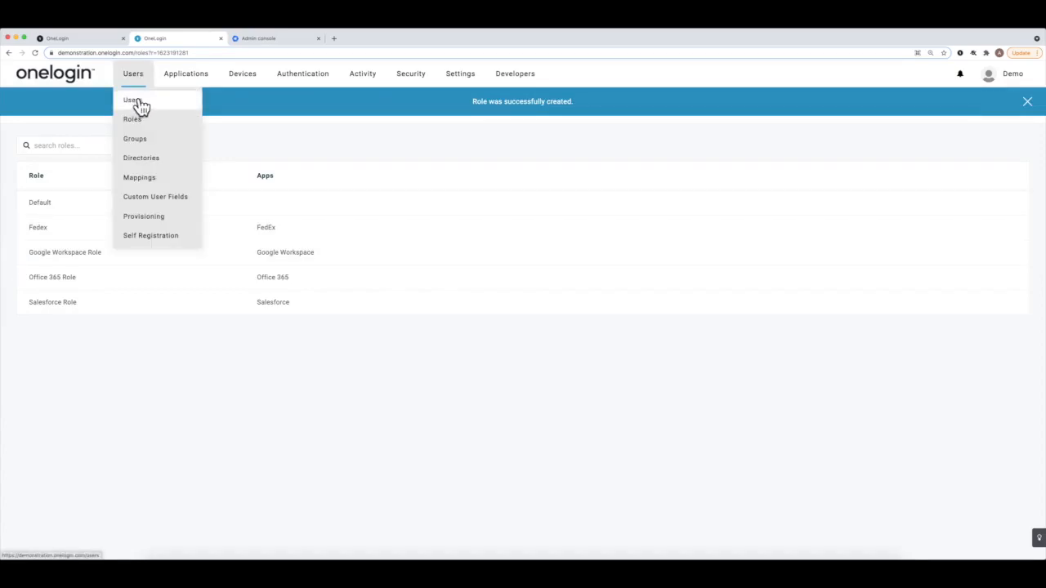
pyautogui.click(132, 100)
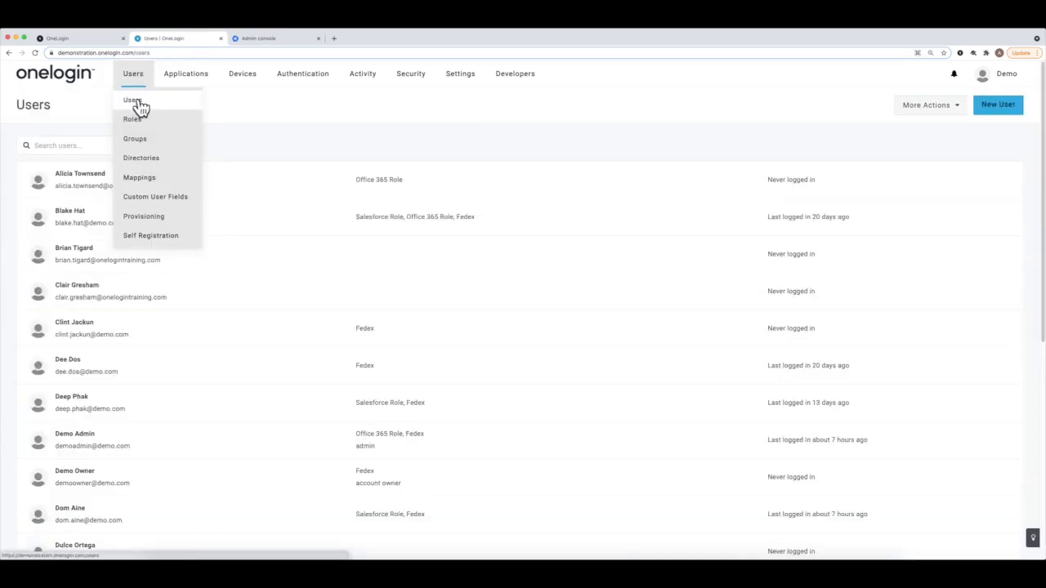
pyautogui.click(313, 229)
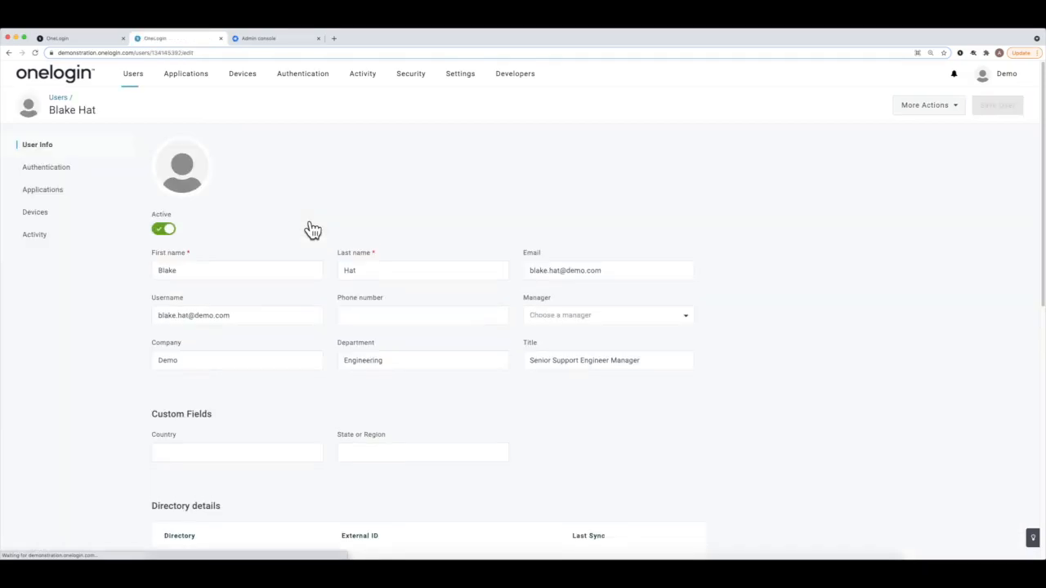
pyautogui.click(28, 195)
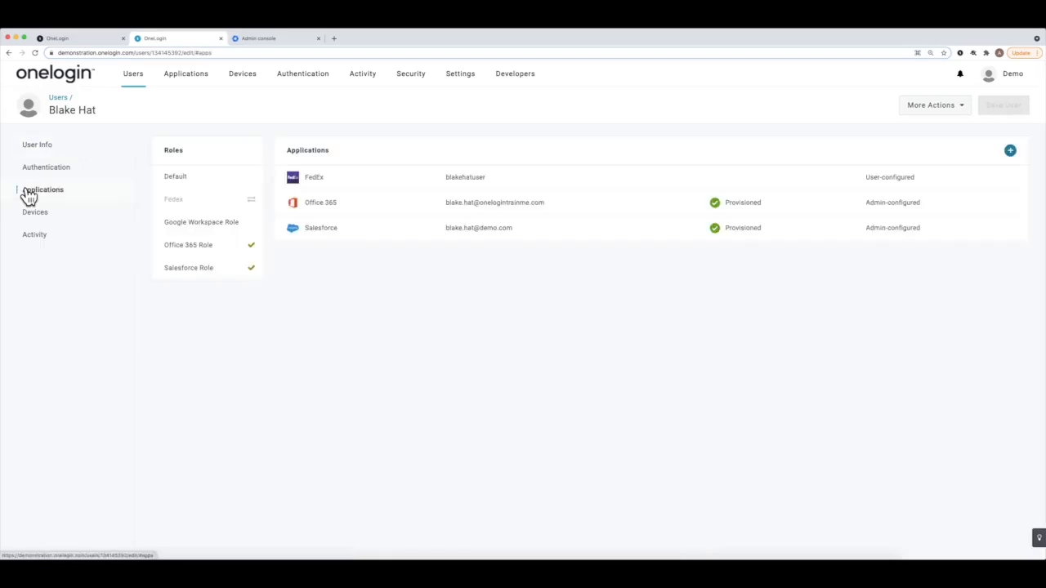
pyautogui.click(170, 229)
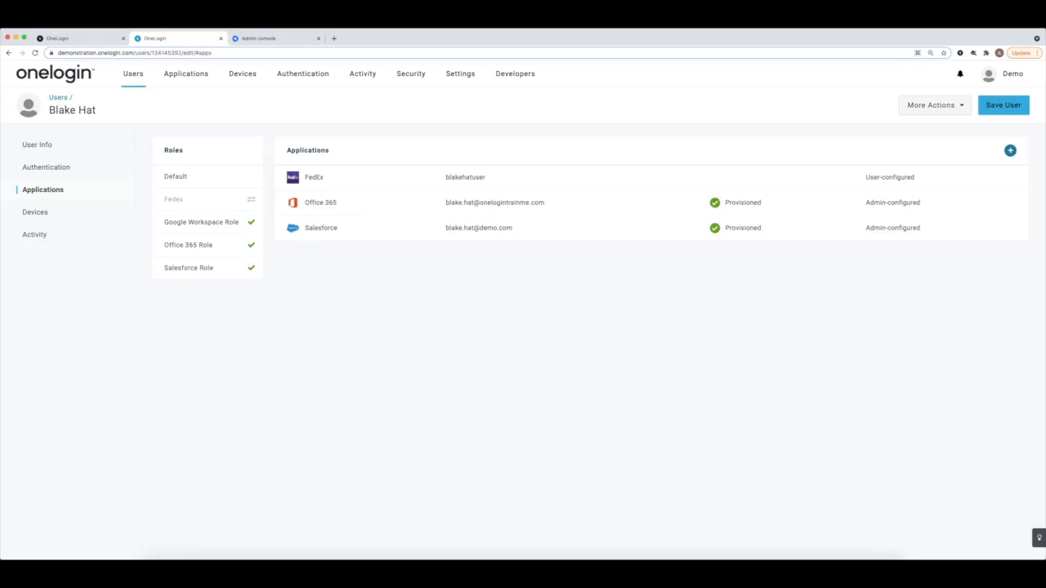
pyautogui.click(993, 109)
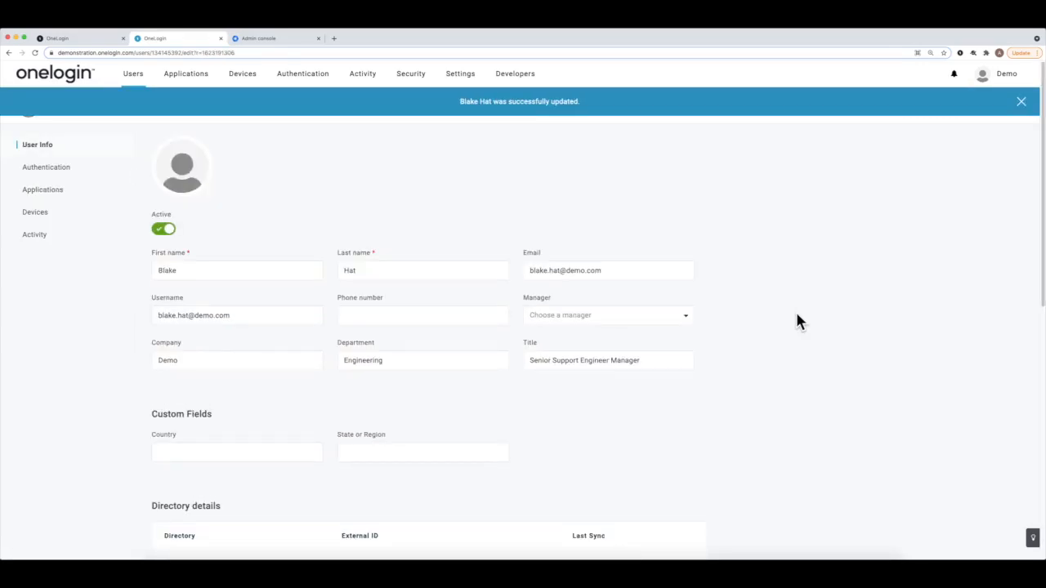
# - Check the user's department, and switch to Google Admin to view its list of users
pyautogui.doubleClick(351, 359)
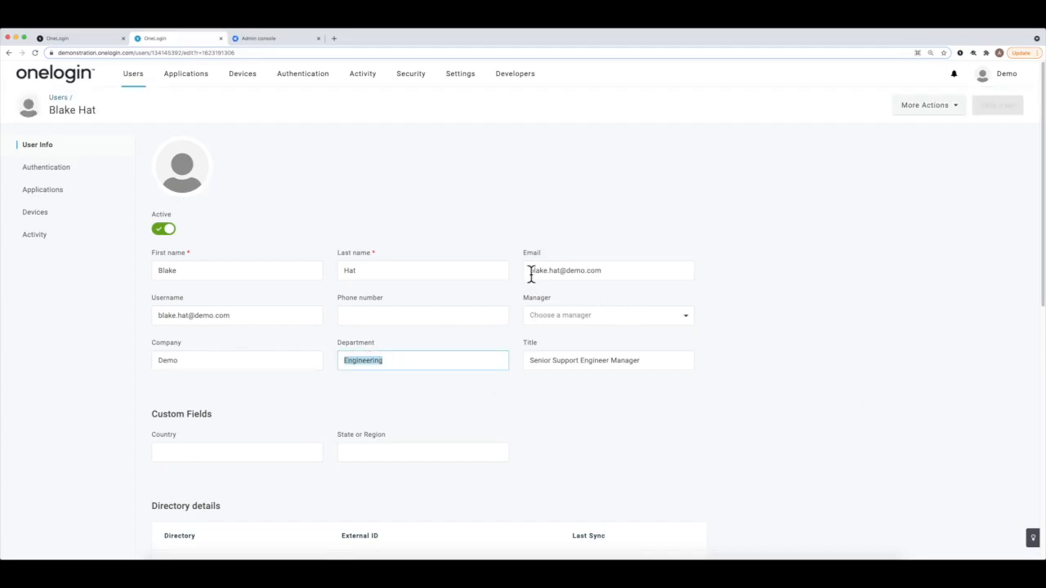
pyautogui.click(254, 40)
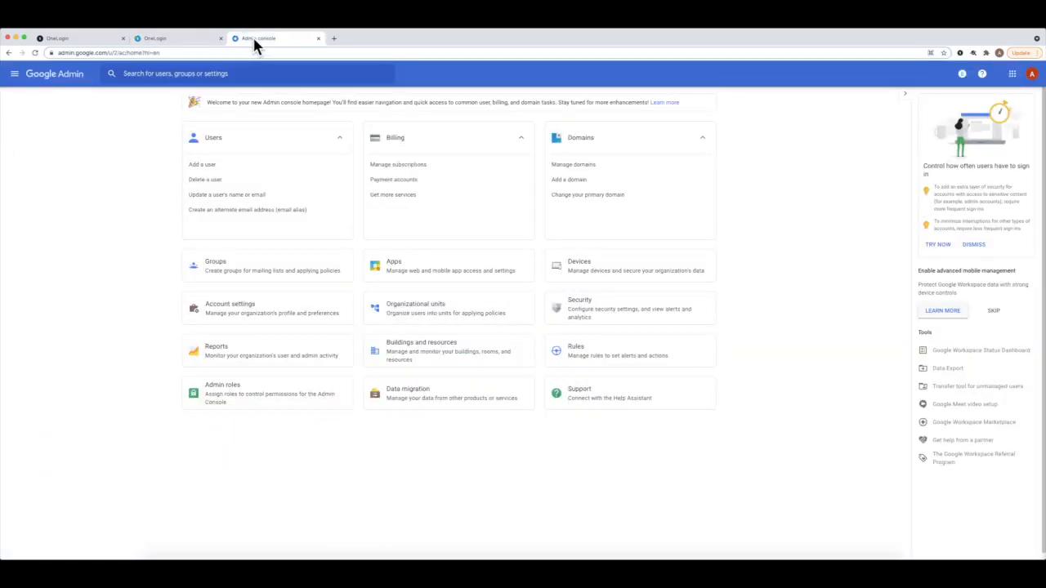
pyautogui.click(211, 139)
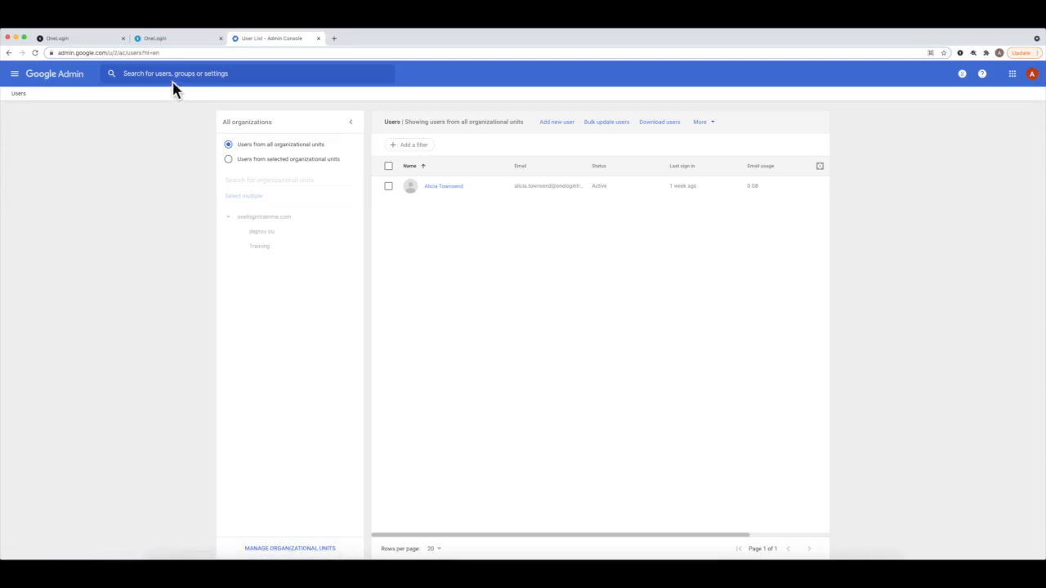
# - Switch back to OneLogin and review the Google Workspace app's provisioning settings for actions that require admin approval
pyautogui.click(169, 41)
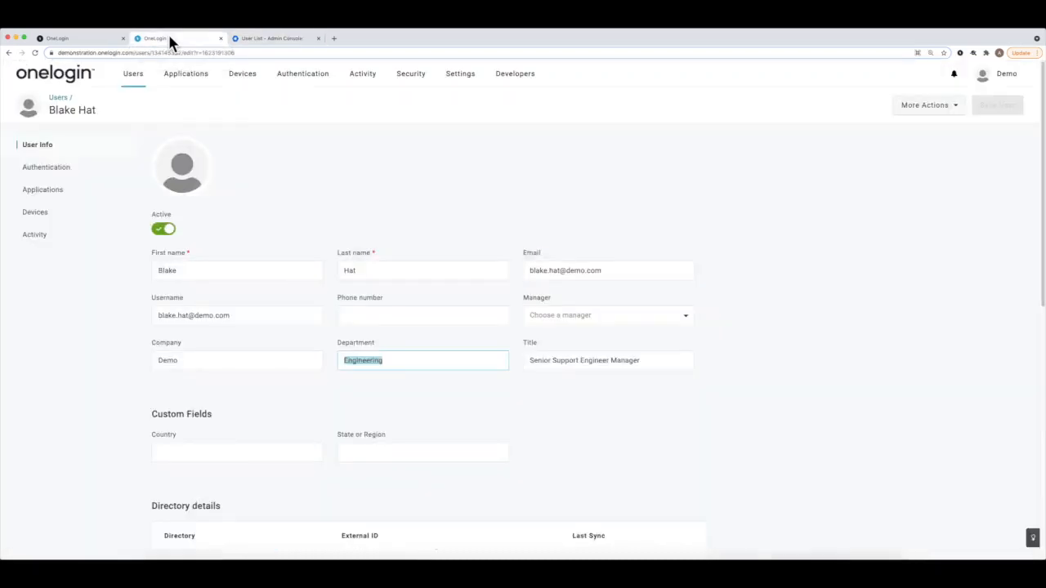
pyautogui.moveTo(185, 73)
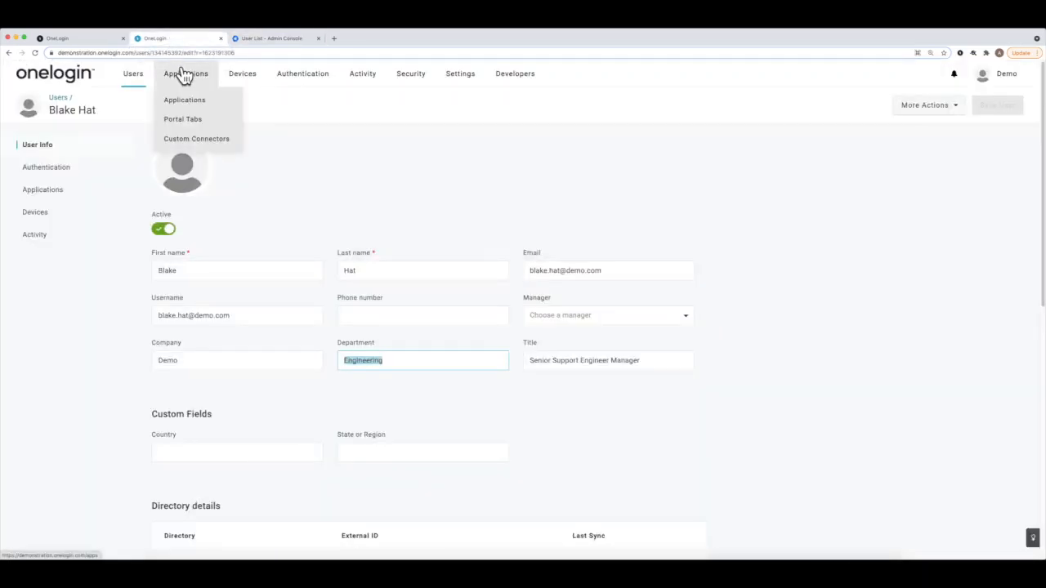
pyautogui.click(193, 107)
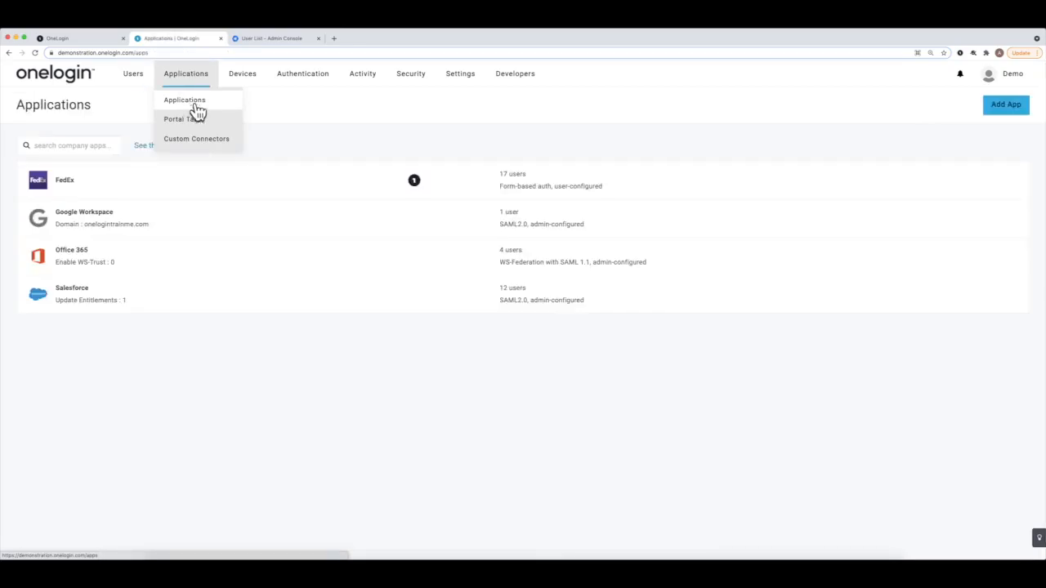
pyautogui.click(269, 230)
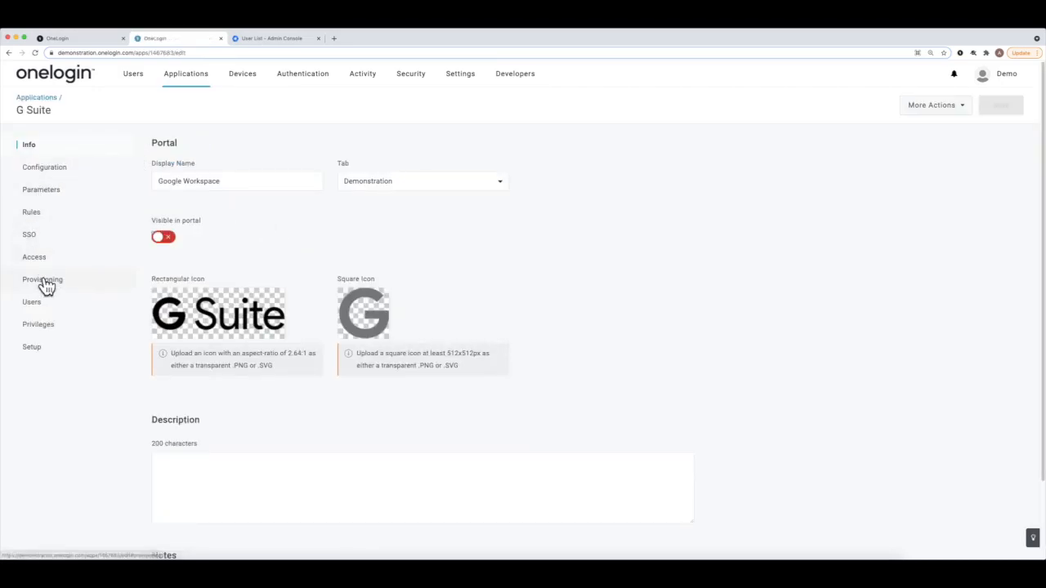
pyautogui.click(46, 282)
pyautogui.moveTo(147, 187); pyautogui.dragTo(321, 202)
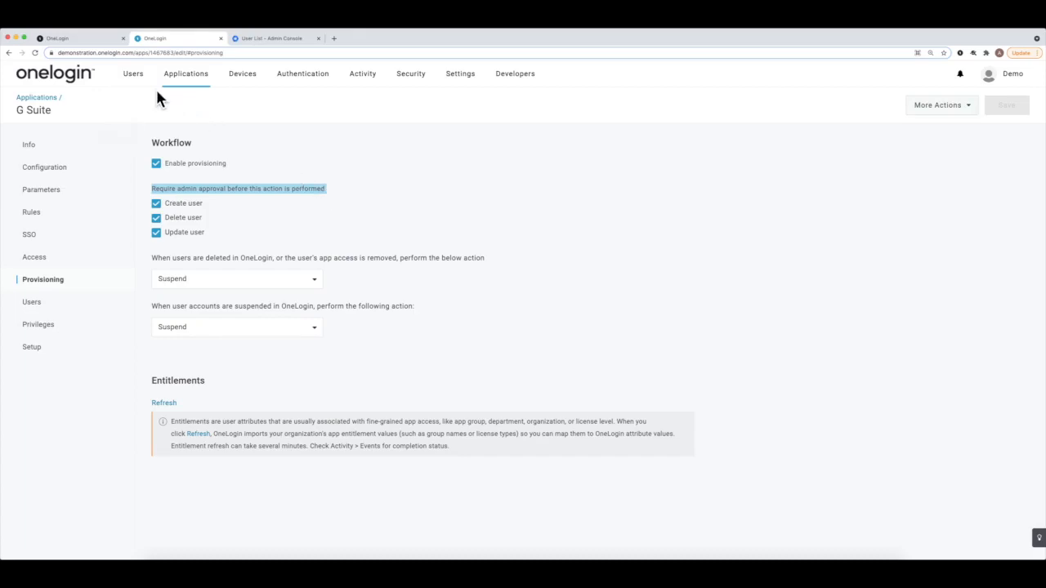
# - Inspect the pending Google Workspace provisioning request among the Senior Support Engineer Manager's applications, and close it without approving
pyautogui.moveTo(130, 77)
pyautogui.click(131, 99)
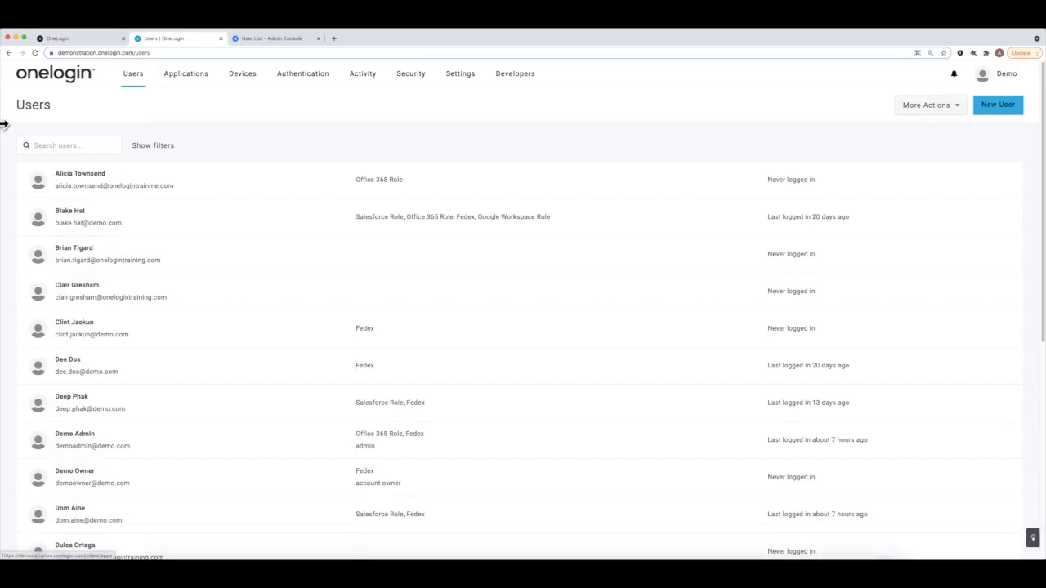
pyautogui.click(238, 225)
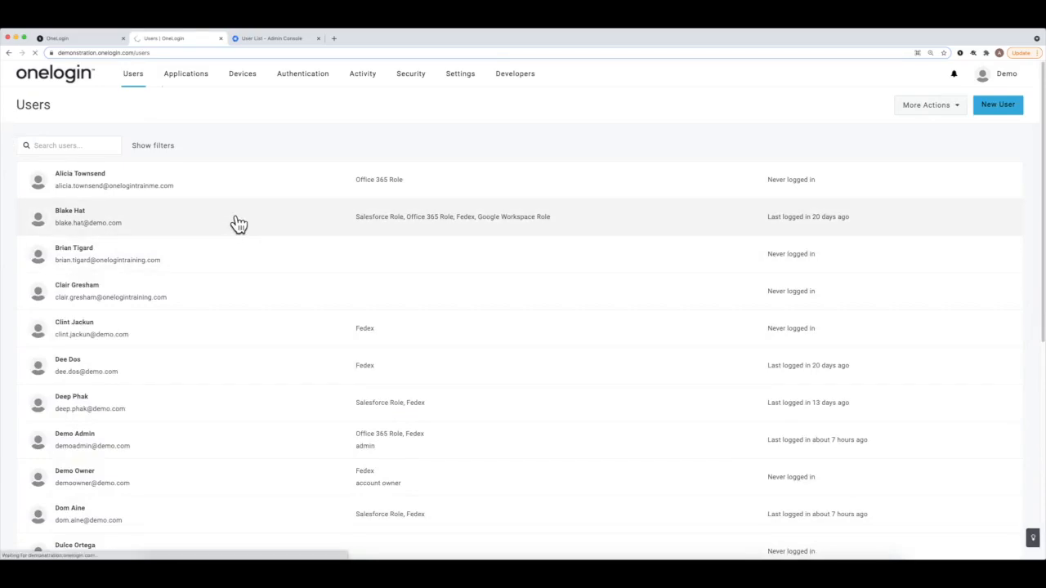
pyautogui.click(61, 196)
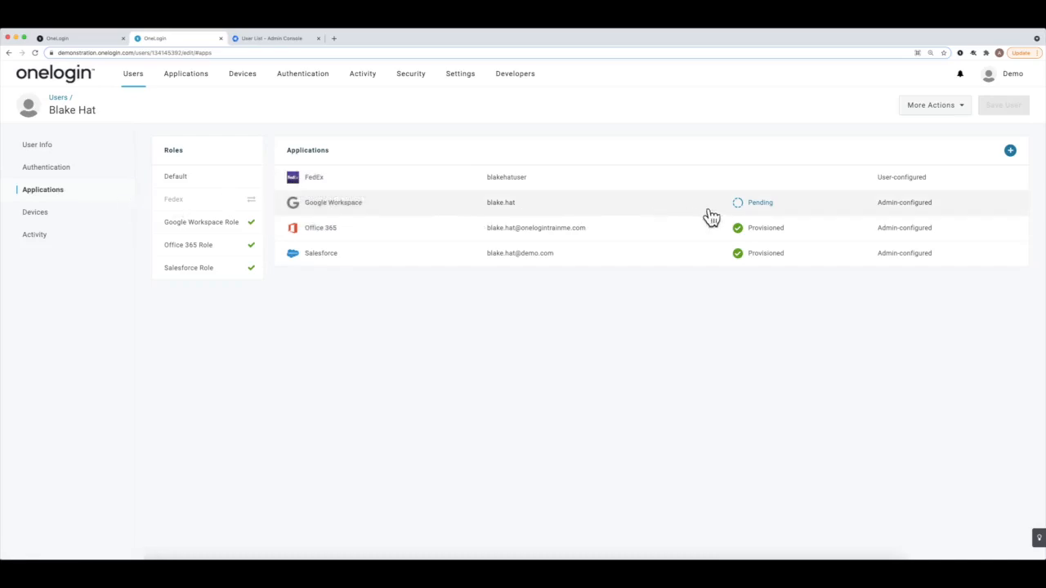
pyautogui.click(758, 204)
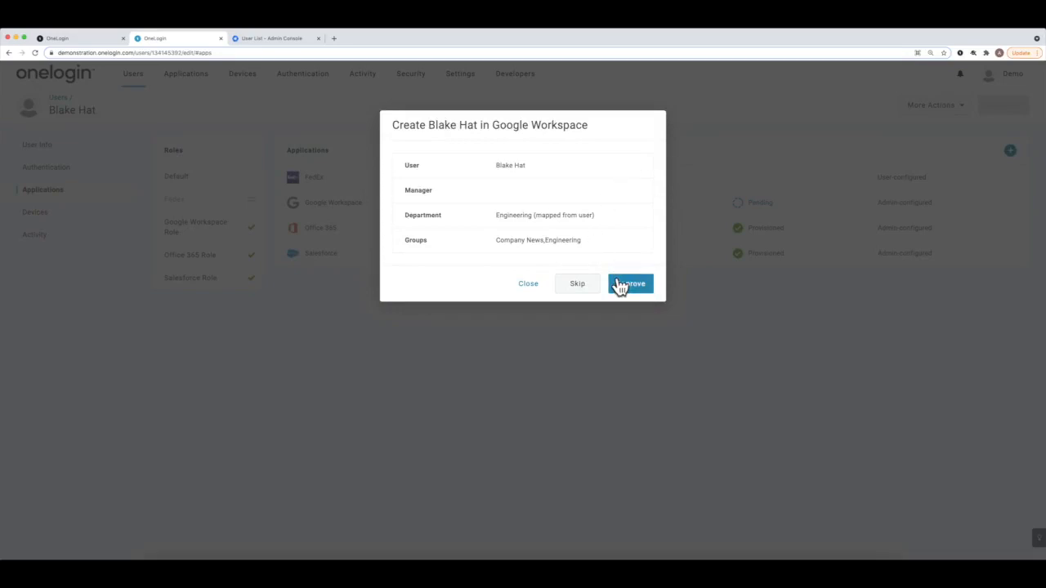
pyautogui.click(527, 285)
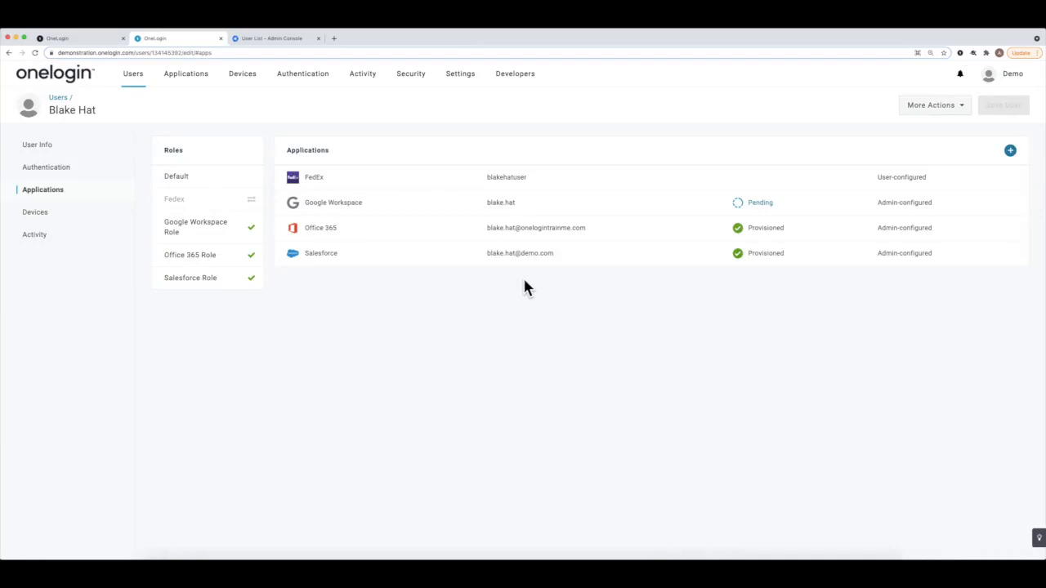
# - Approve the pending task that creates the user in Google Workspace from the overall provisioning task list
pyautogui.moveTo(141, 79)
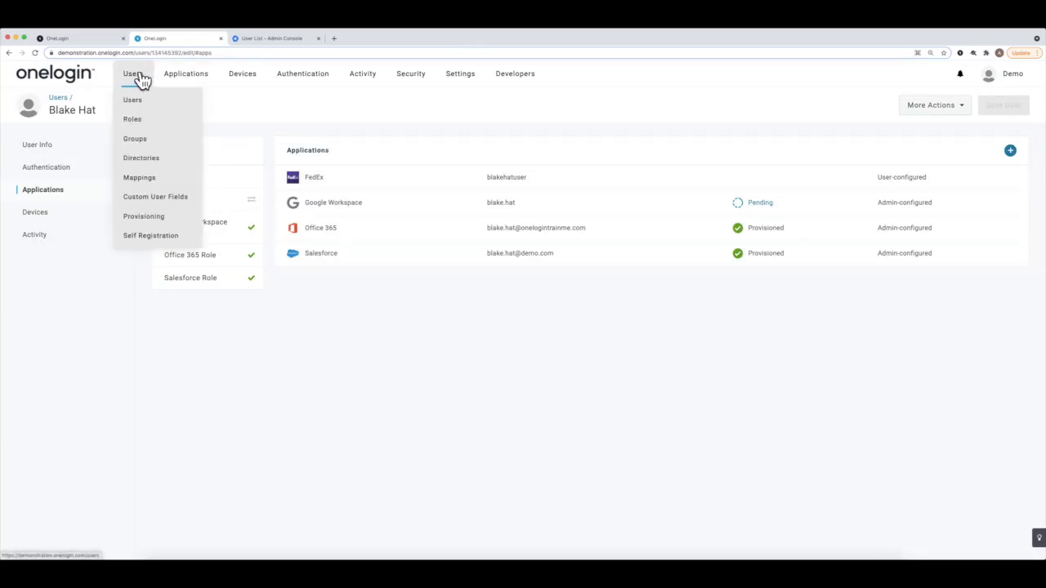
pyautogui.click(135, 218)
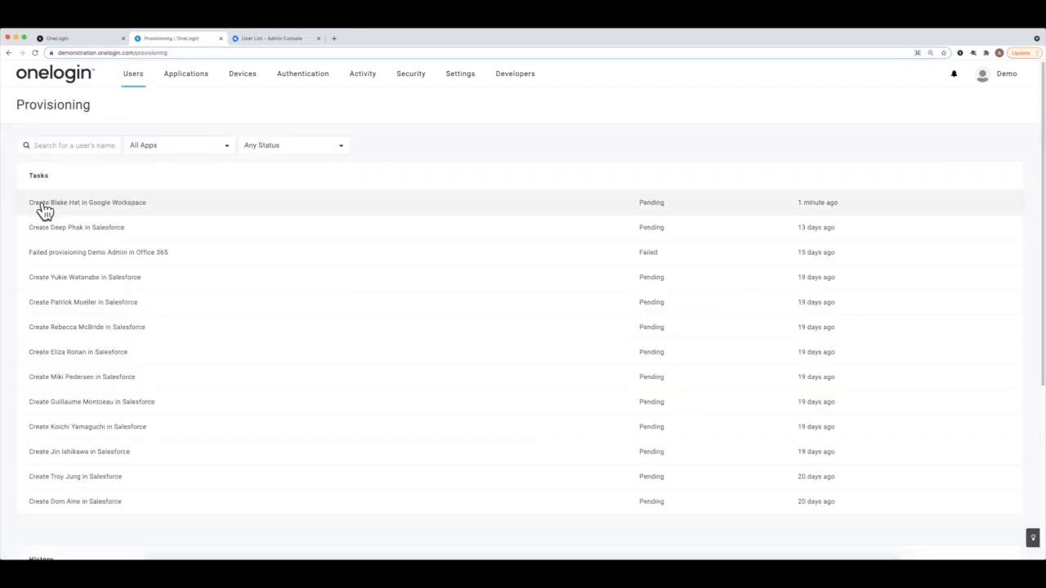
pyautogui.click(163, 209)
pyautogui.click(631, 283)
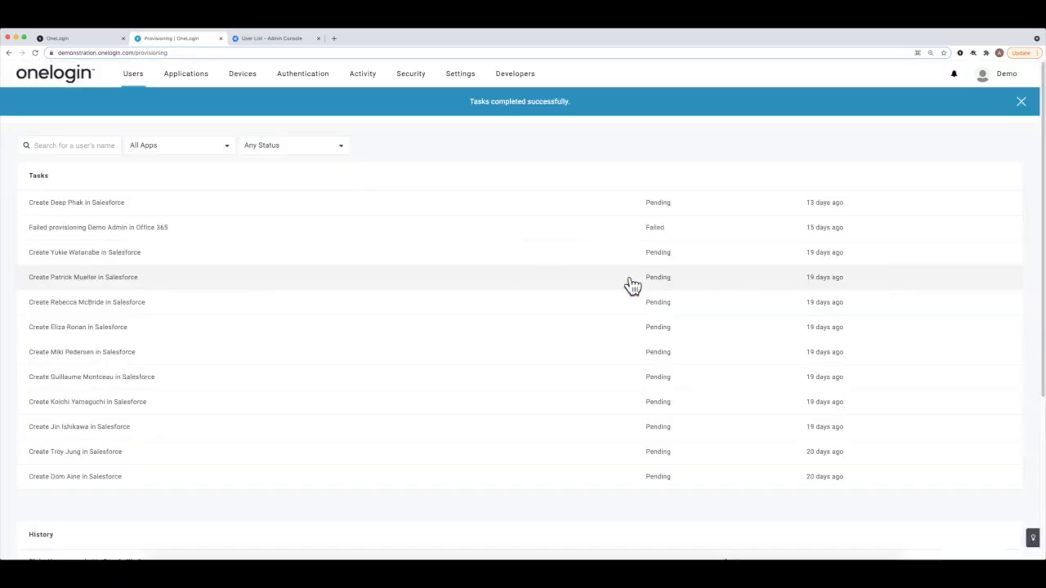
# - Refresh the provisioning page and check its history for the user's Google Workspace provisioning entry
pyautogui.click(34, 54)
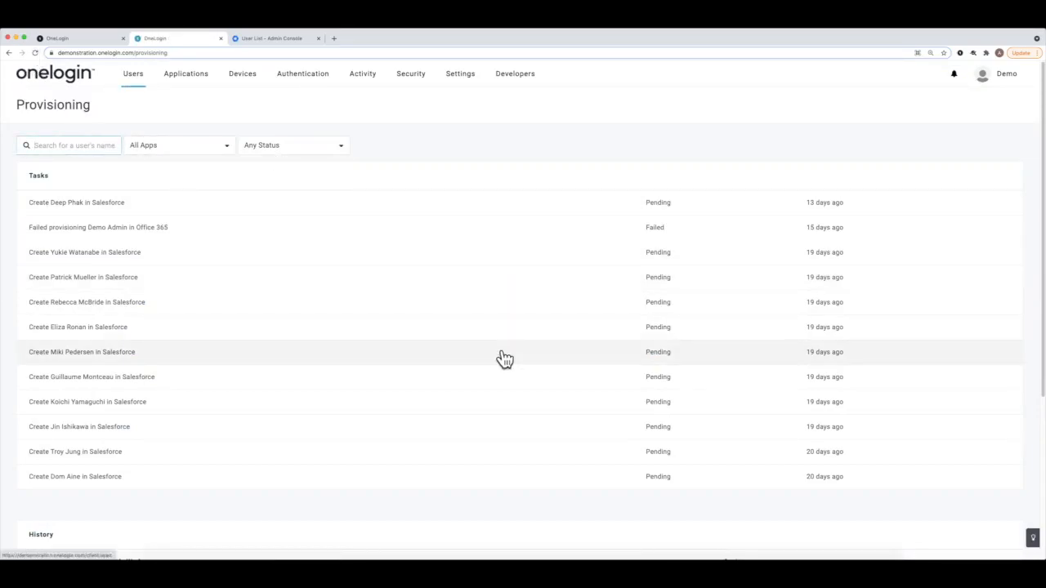
pyautogui.scroll(-3, 501, 358)
pyautogui.click(35, 53)
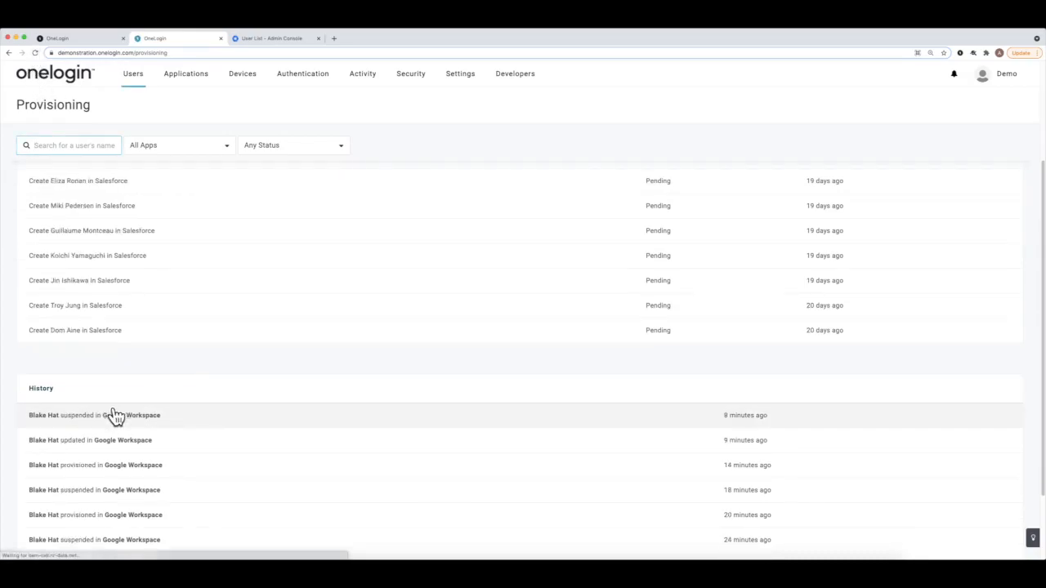
pyautogui.click(35, 53)
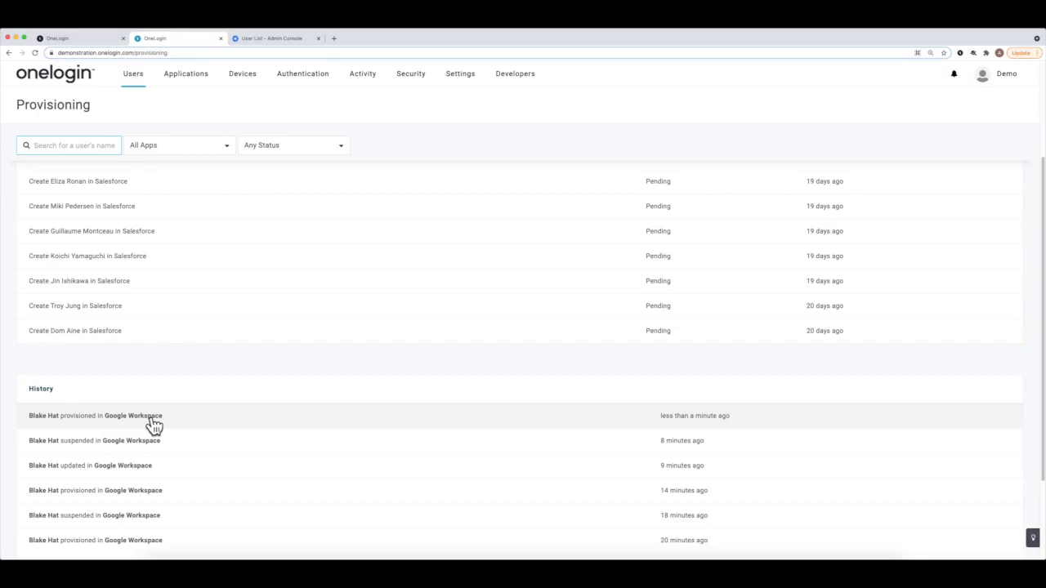
# - Switch to Google Admin and reload the user list to check for the newly provisioned account
pyautogui.click(280, 42)
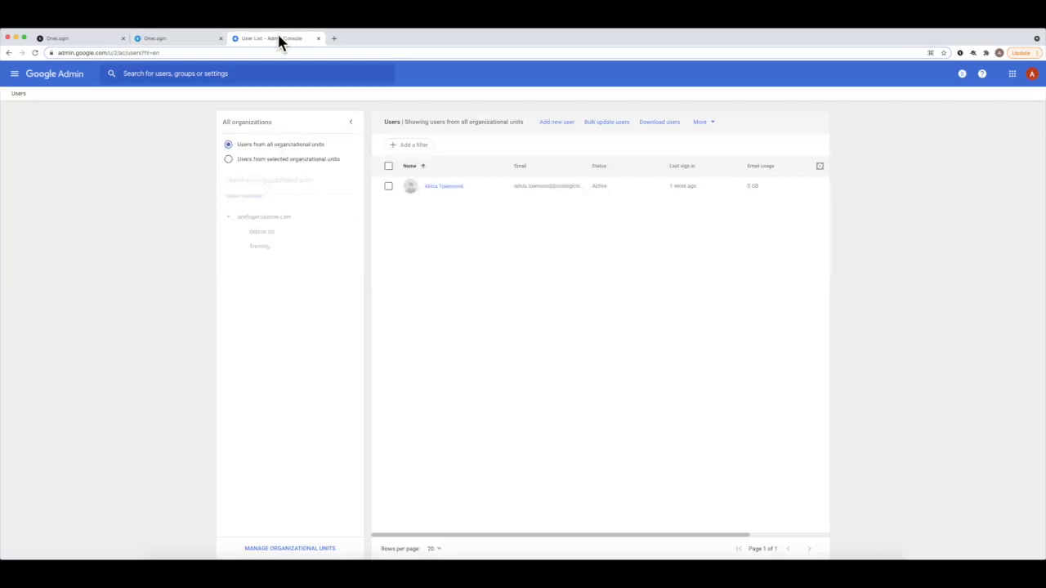
pyautogui.click(41, 80)
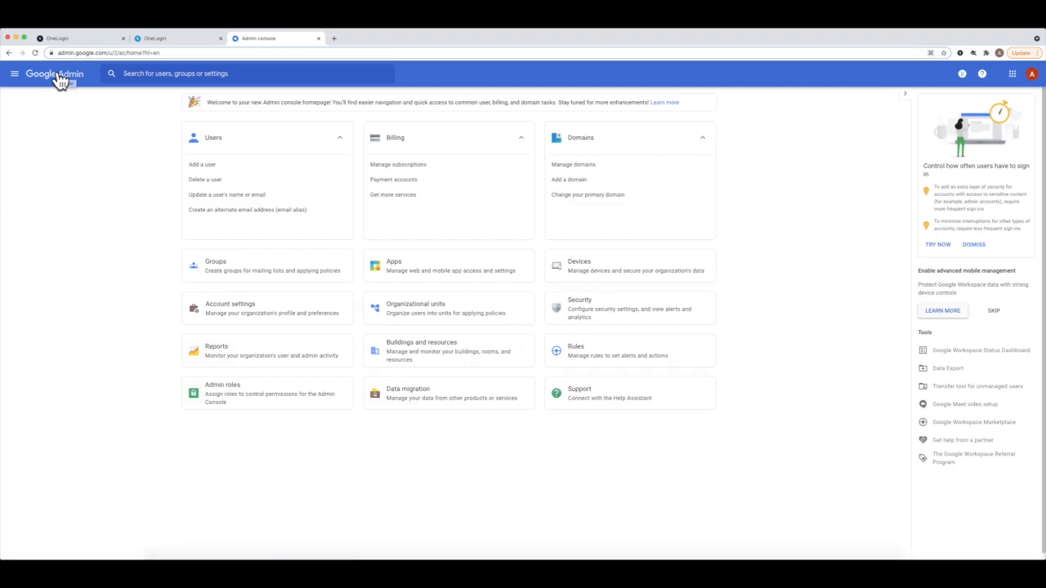
pyautogui.click(212, 139)
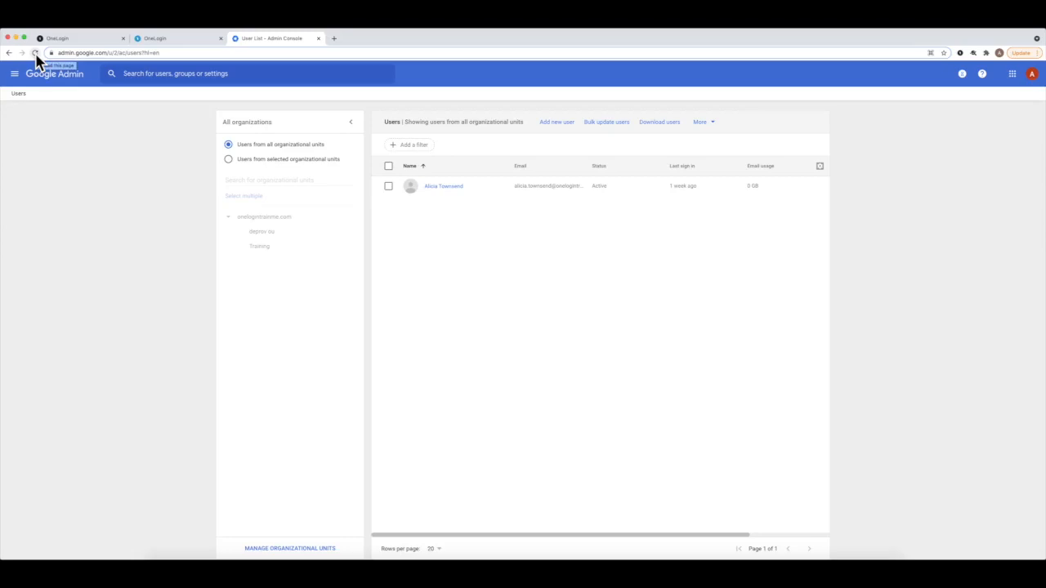
pyautogui.click(35, 53)
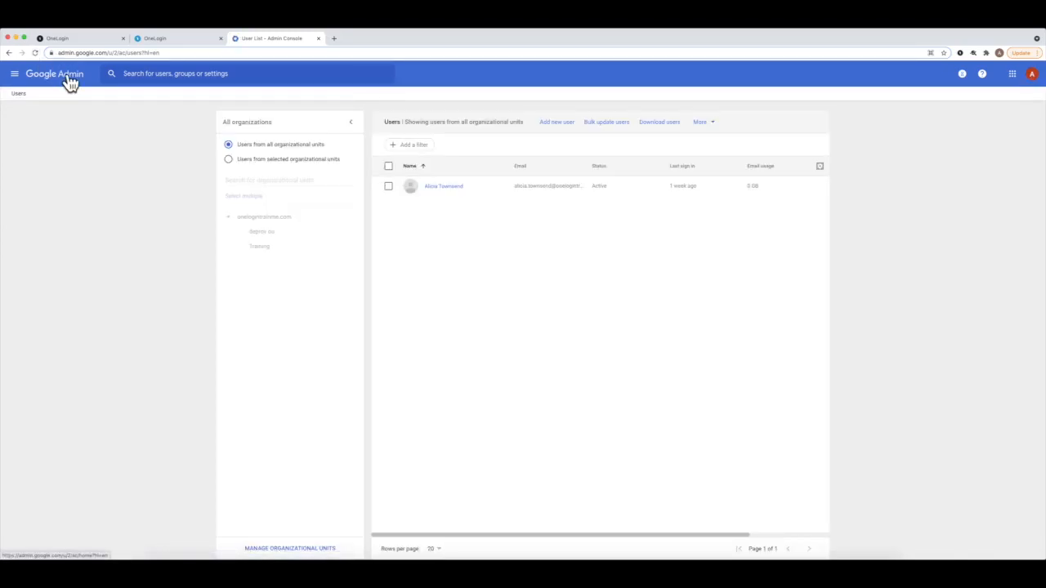
pyautogui.click(70, 78)
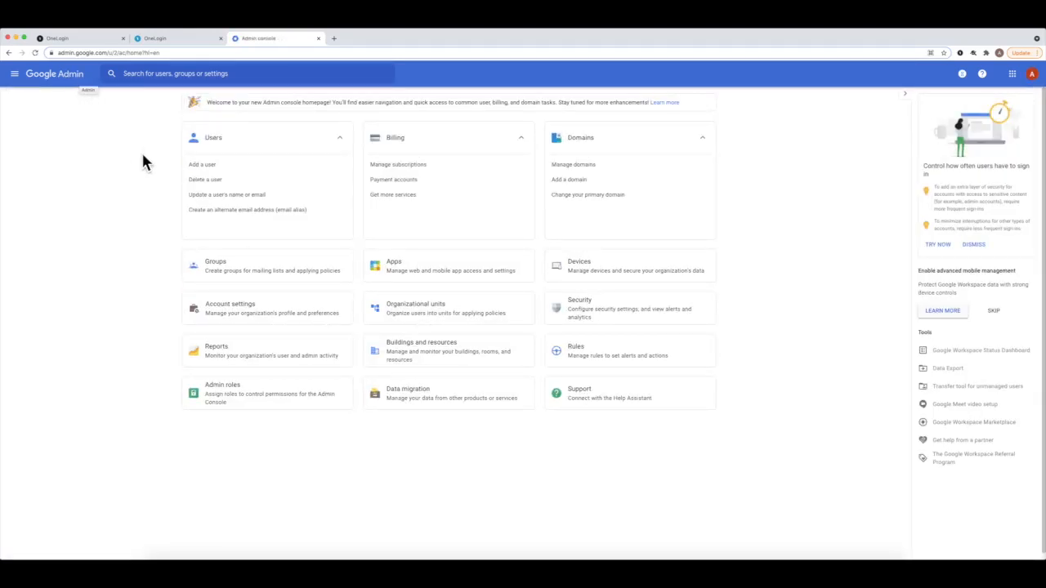
pyautogui.click(216, 140)
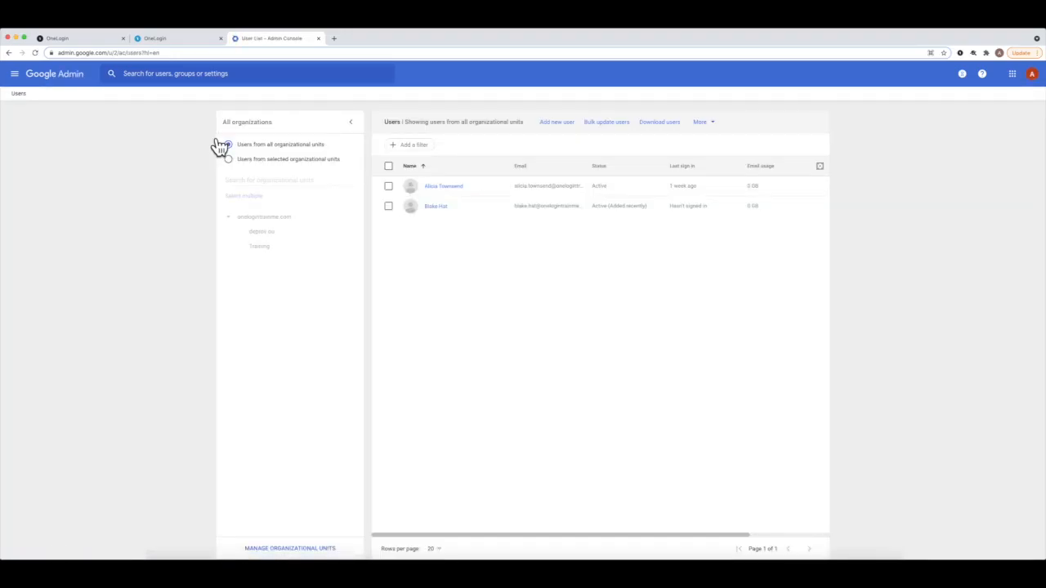
# - Open the newly provisioned user's account in Google Admin and review the department and user information details
pyautogui.click(434, 208)
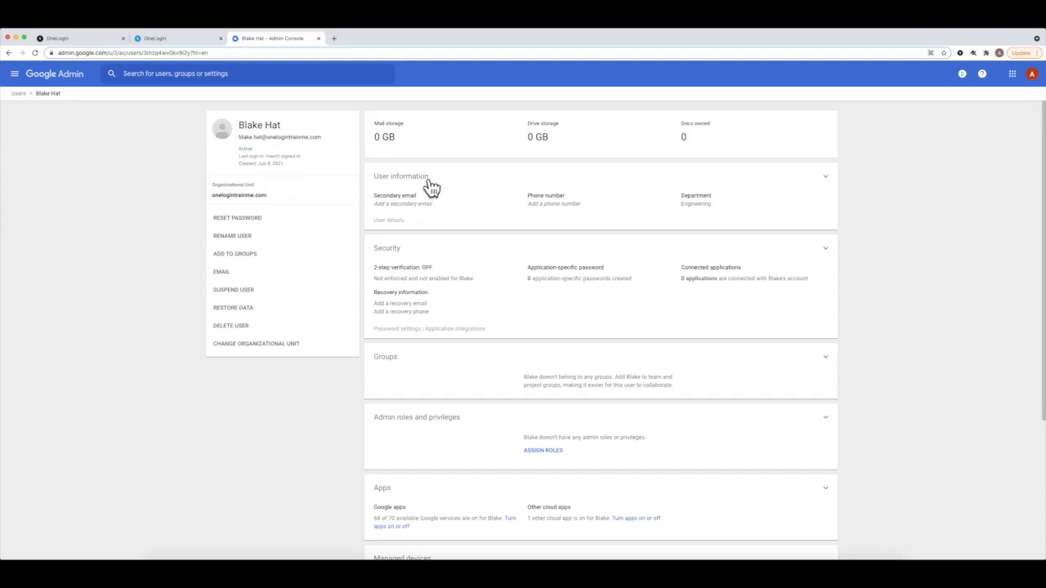
pyautogui.moveTo(717, 204); pyautogui.dragTo(683, 204)
pyautogui.click(683, 212)
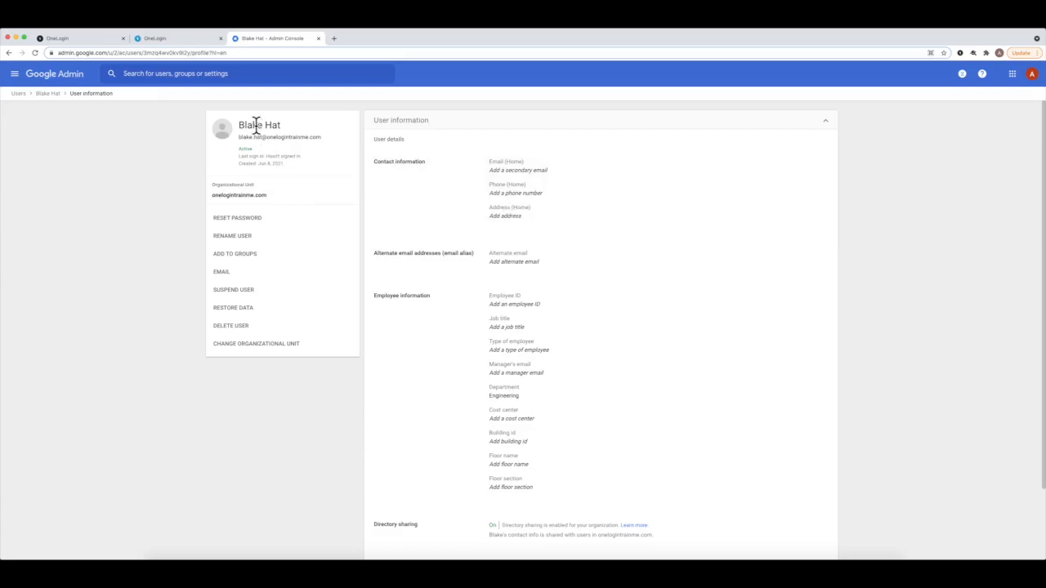
pyautogui.click(51, 94)
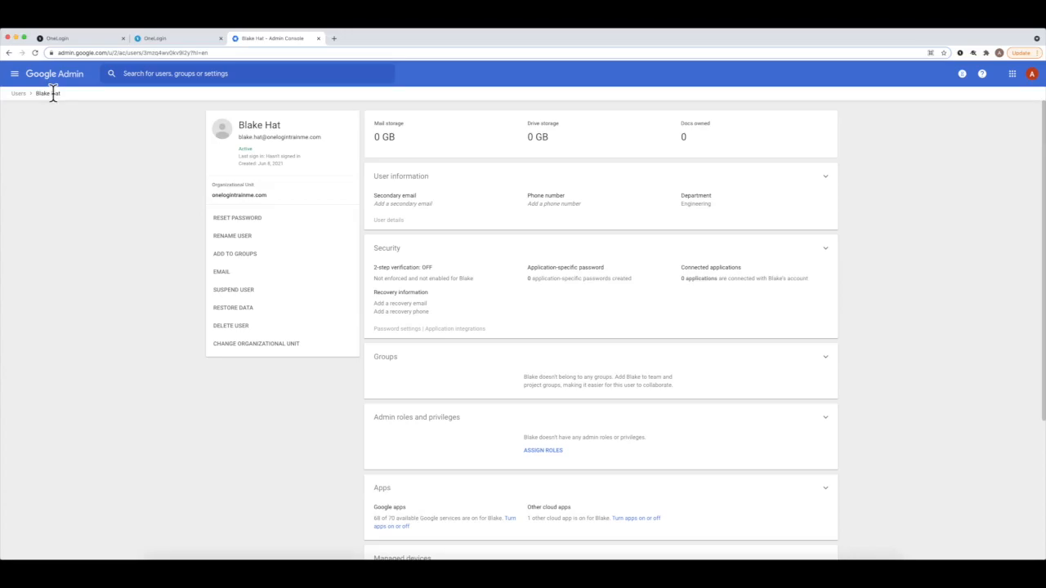
# - Switch to OneLogin and inspect the Engineering Group rule of the Google Workspace application, closing it without changes
pyautogui.click(172, 37)
pyautogui.moveTo(182, 81)
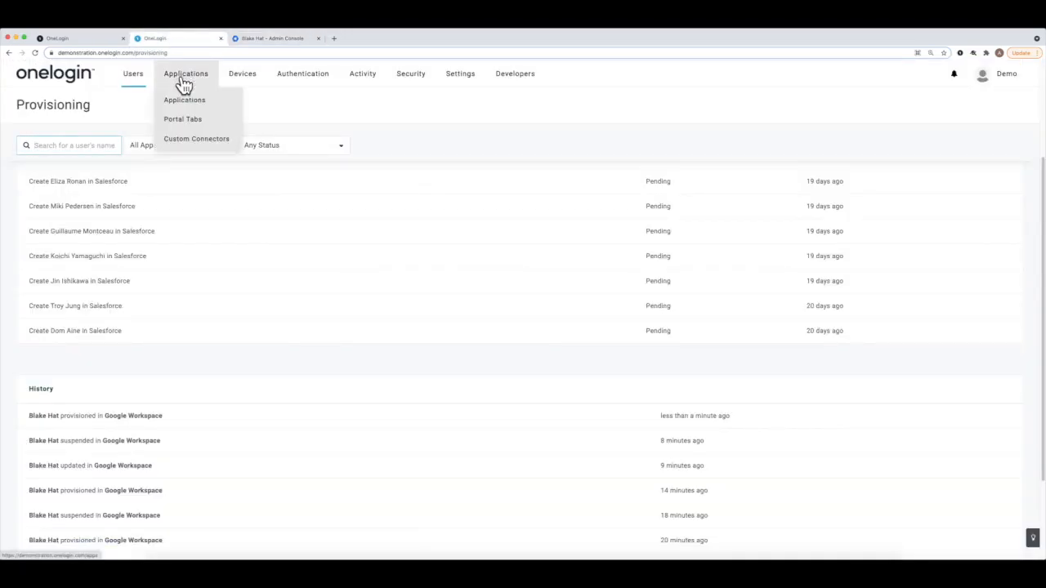
pyautogui.click(184, 105)
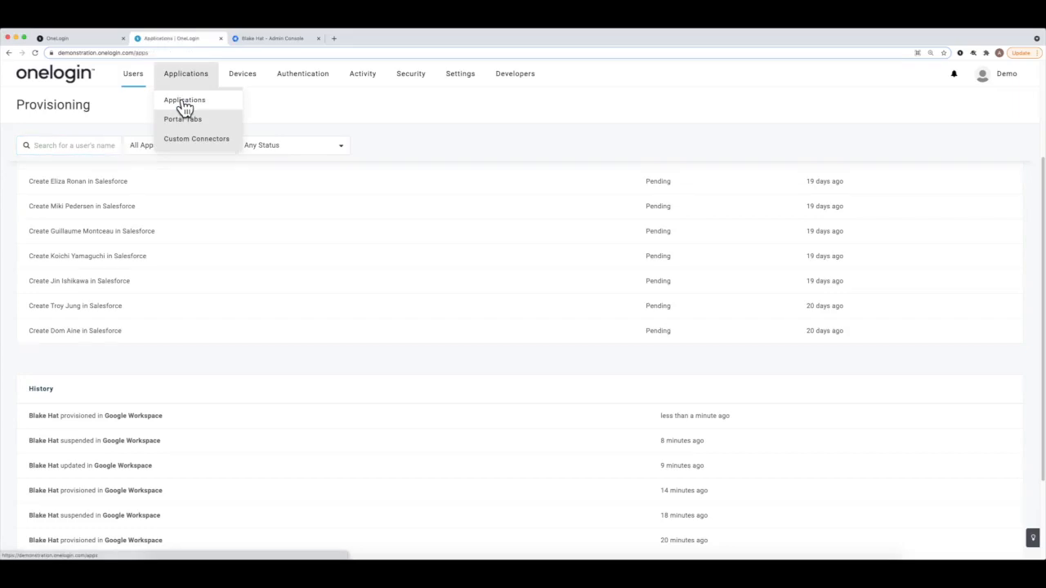
pyautogui.click(219, 224)
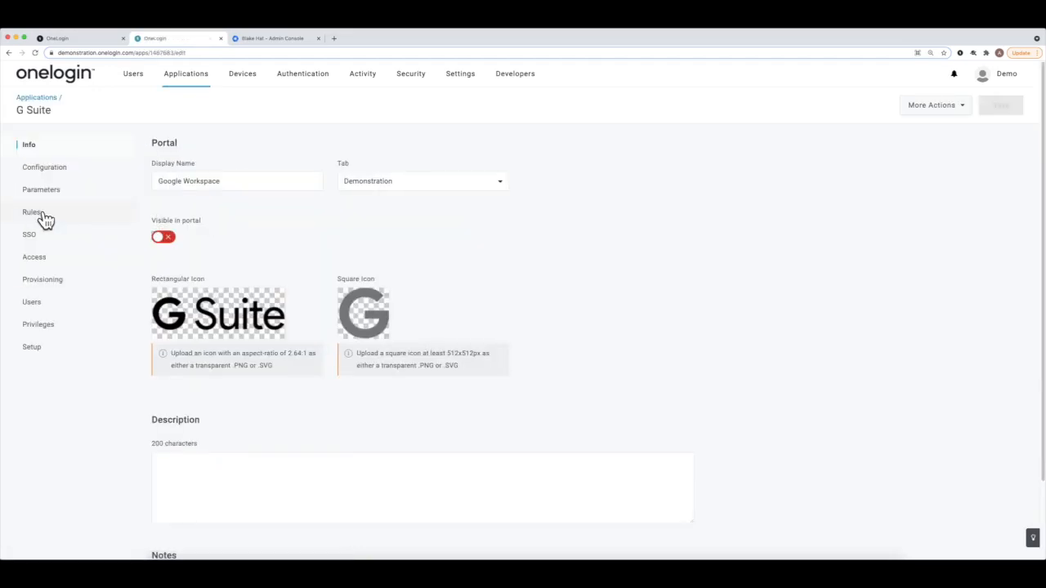
pyautogui.click(44, 219)
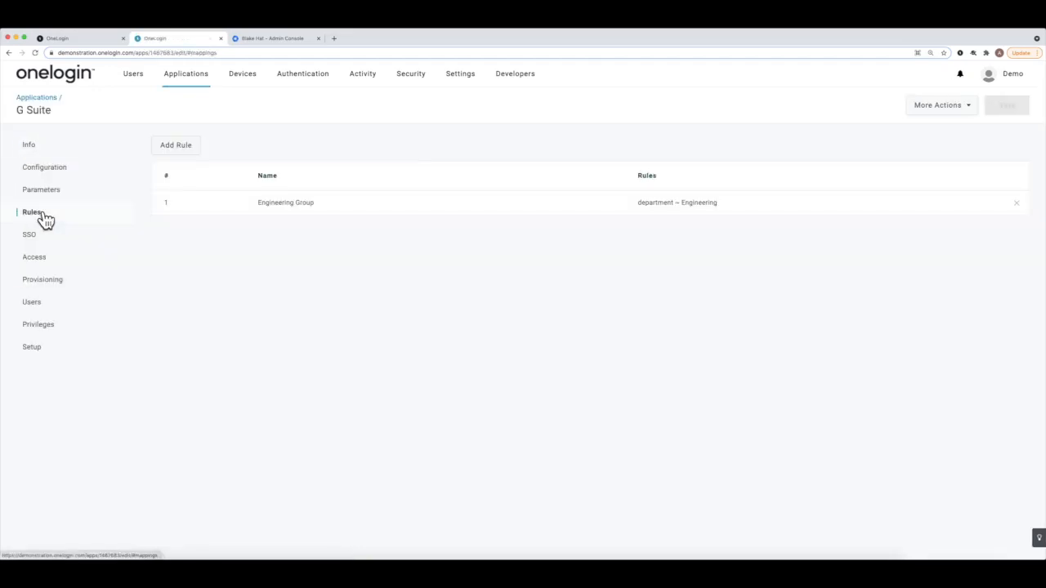
pyautogui.click(397, 211)
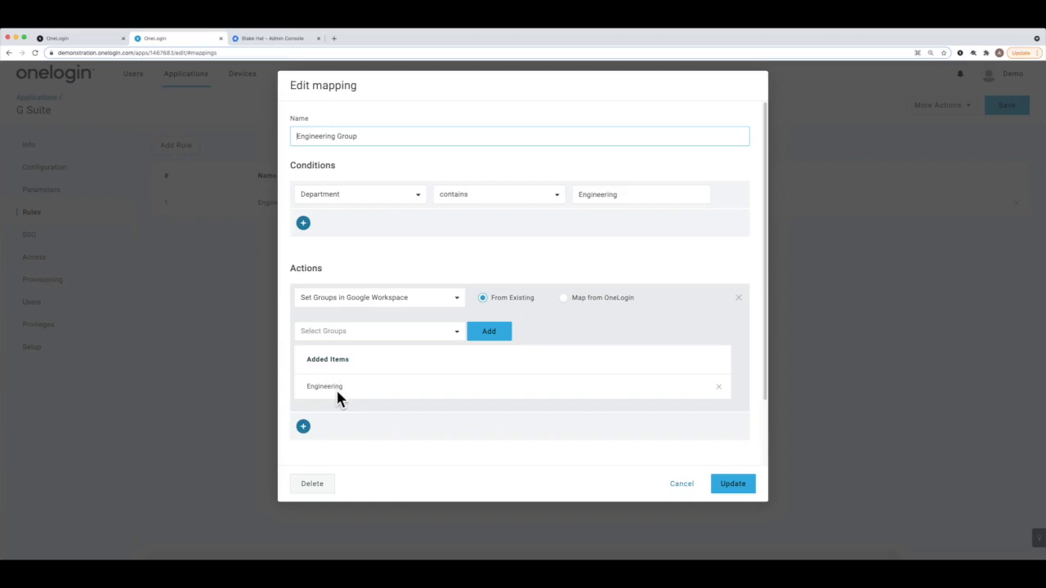
pyautogui.click(687, 488)
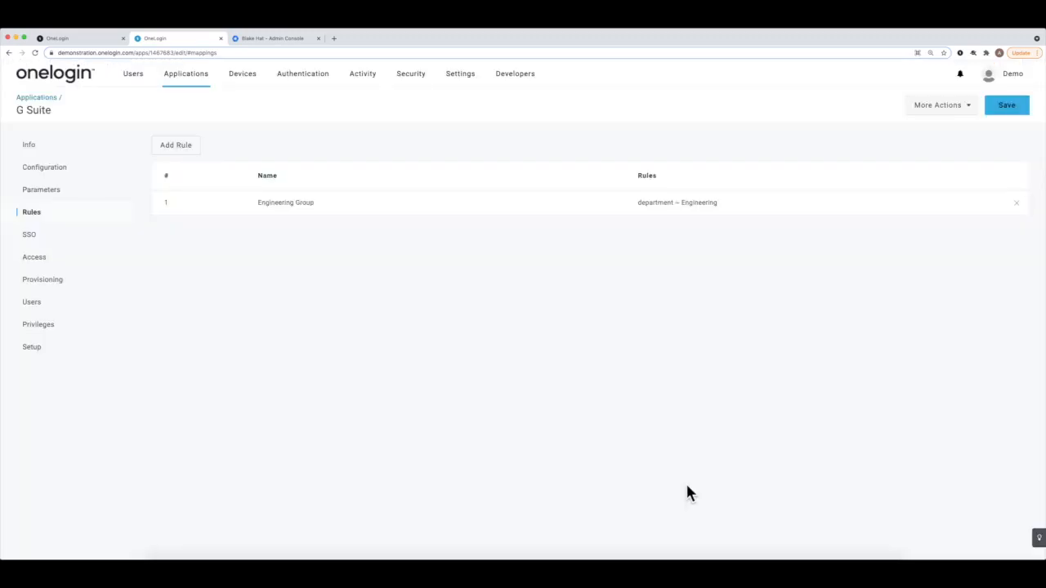
# - Inspect the Groups field among the Google Workspace application's optional parameters and close it without changes
pyautogui.click(55, 201)
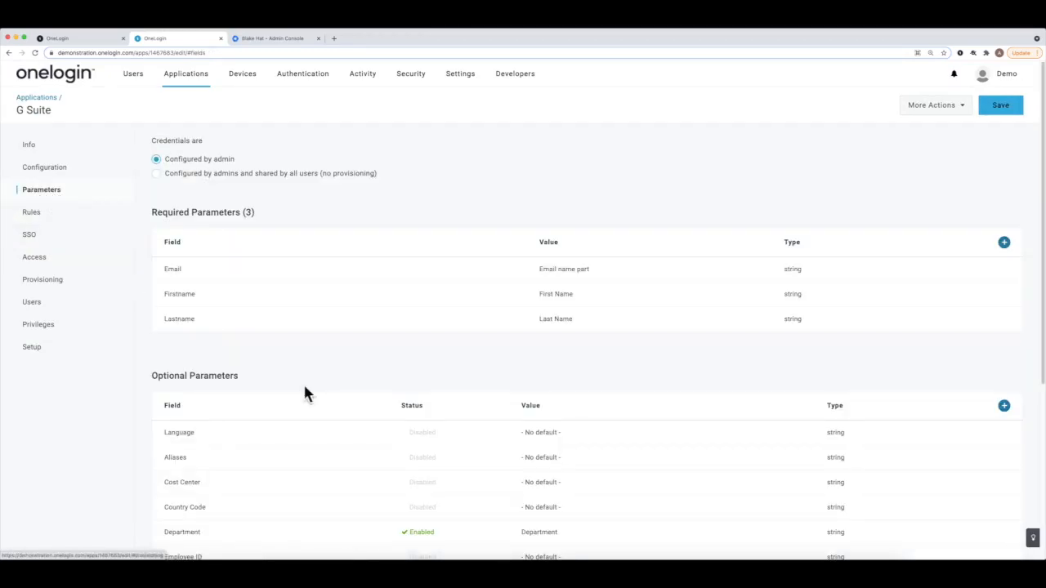
pyautogui.scroll(-3, 372, 398)
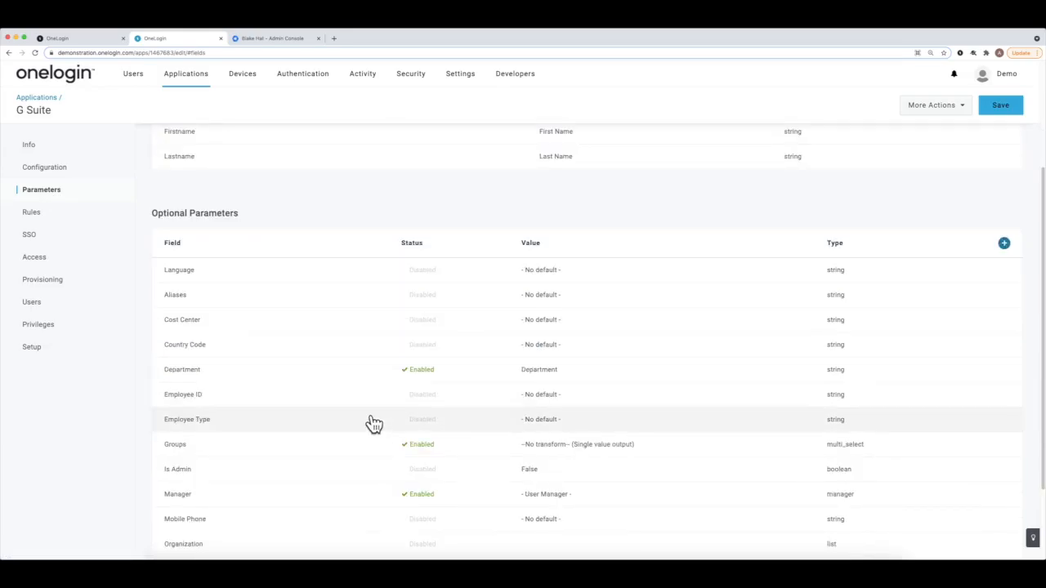
pyautogui.click(372, 446)
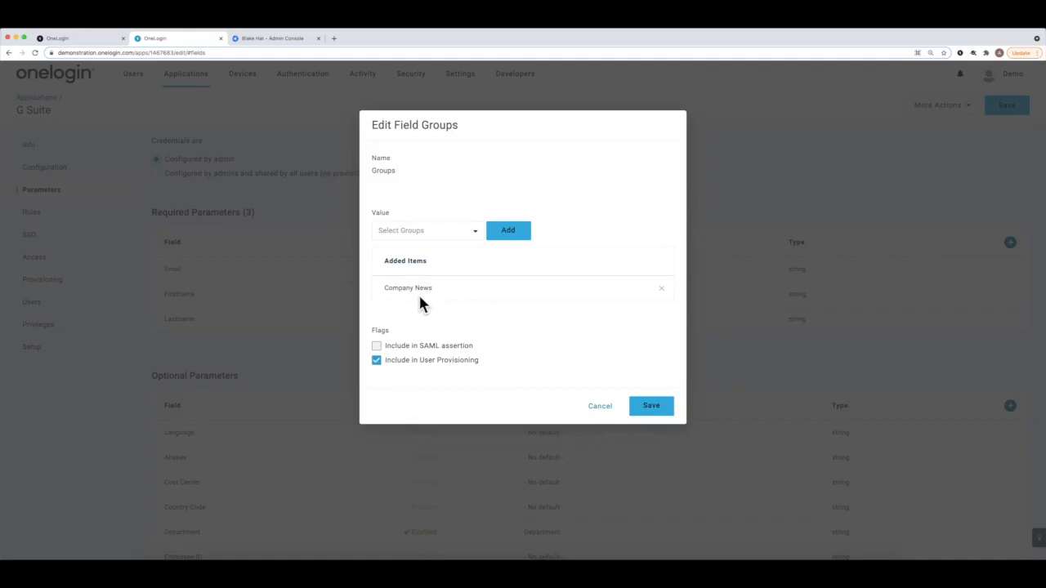
pyautogui.click(588, 410)
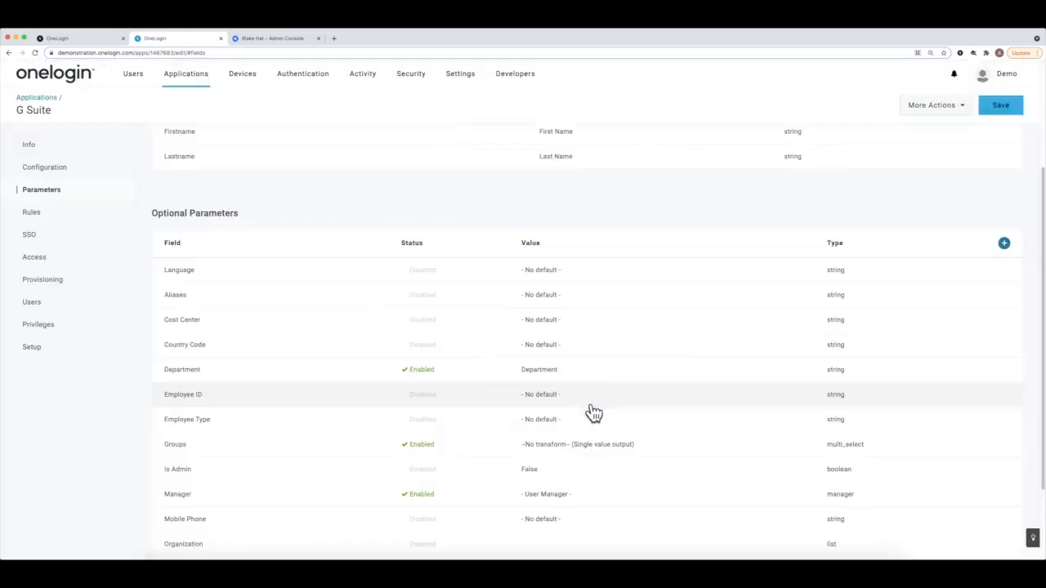
# - Switch to Google Admin and examine the provisioned user's group memberships
pyautogui.click(252, 38)
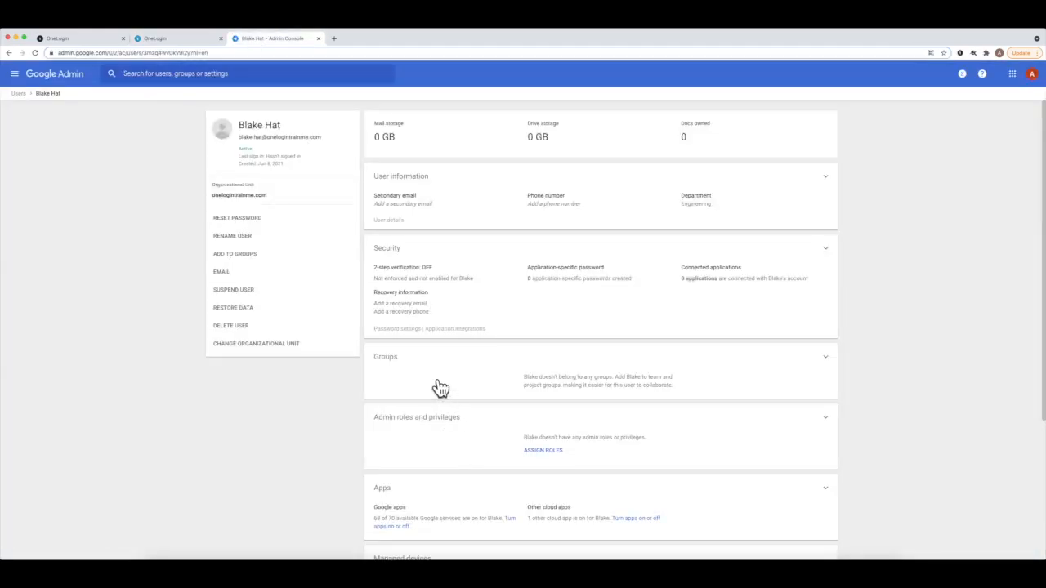
pyautogui.click(439, 388)
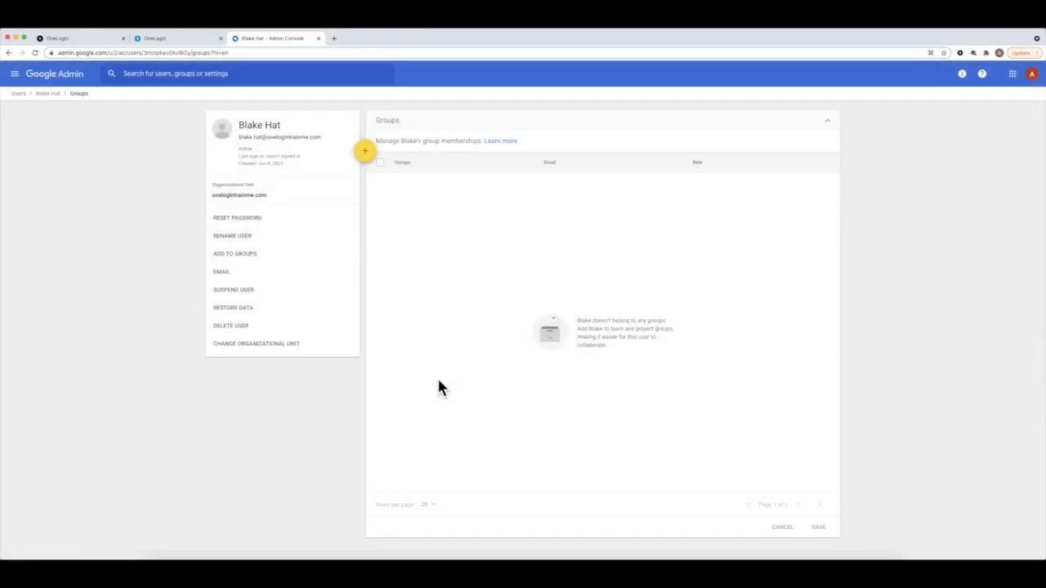
# - Back in OneLogin, check the Engineering Group rule against the provisioned user, and close the rule without updating it
pyautogui.click(163, 39)
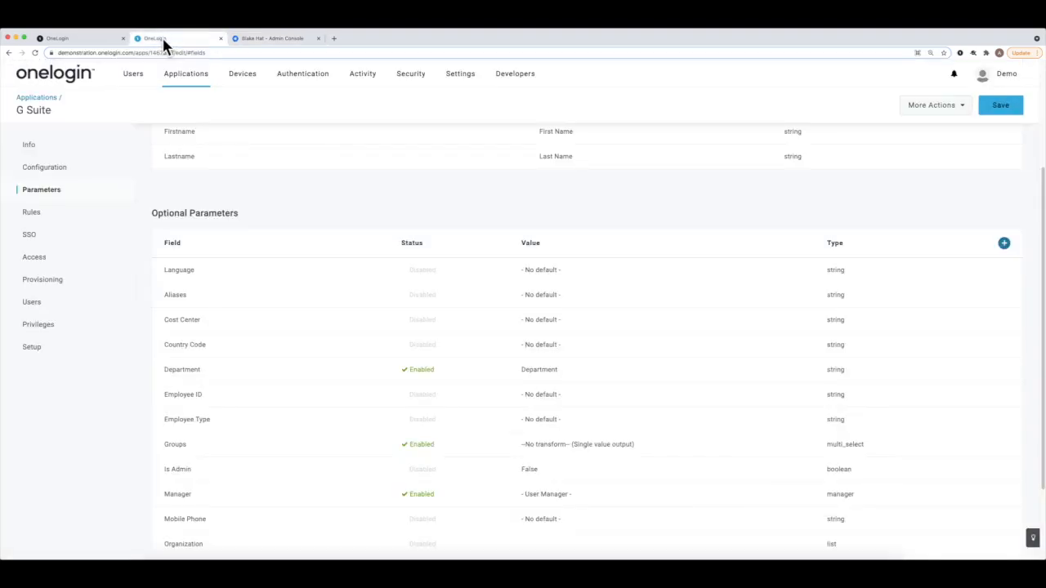
pyautogui.click(29, 217)
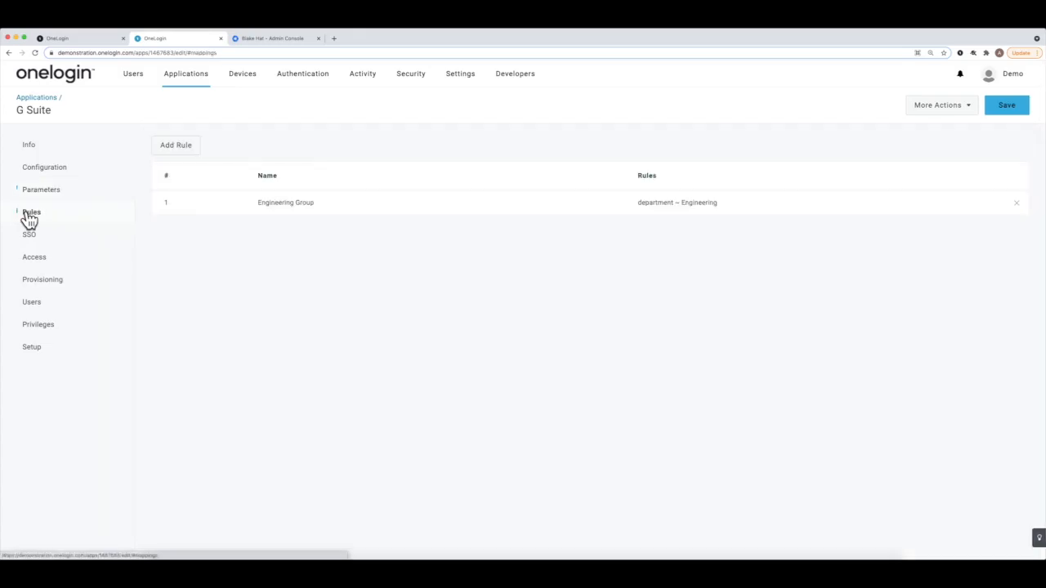
pyautogui.click(415, 212)
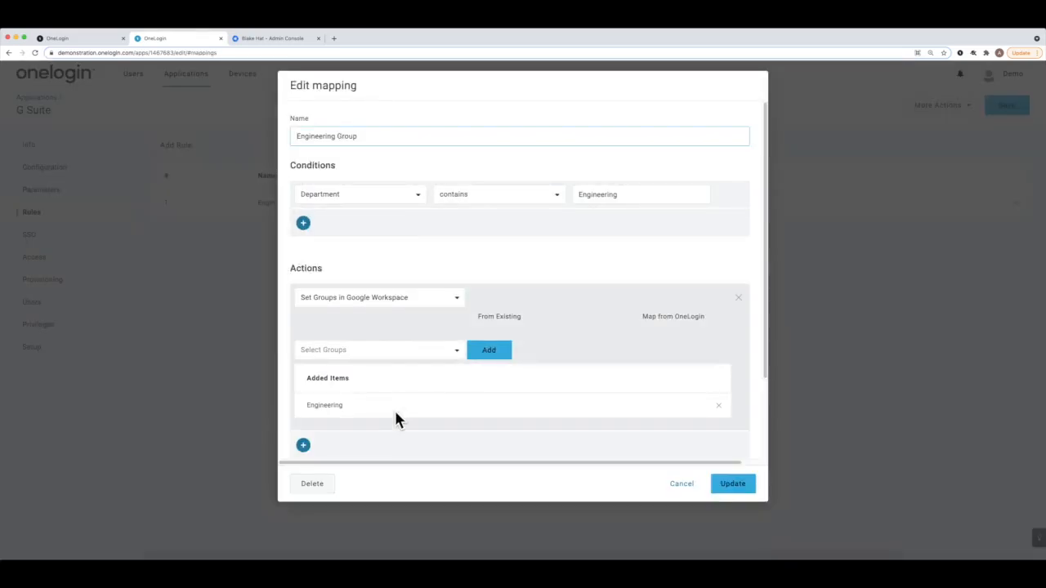
pyautogui.scroll(-3, 397, 420)
pyautogui.click(371, 417)
pyautogui.write('blake')
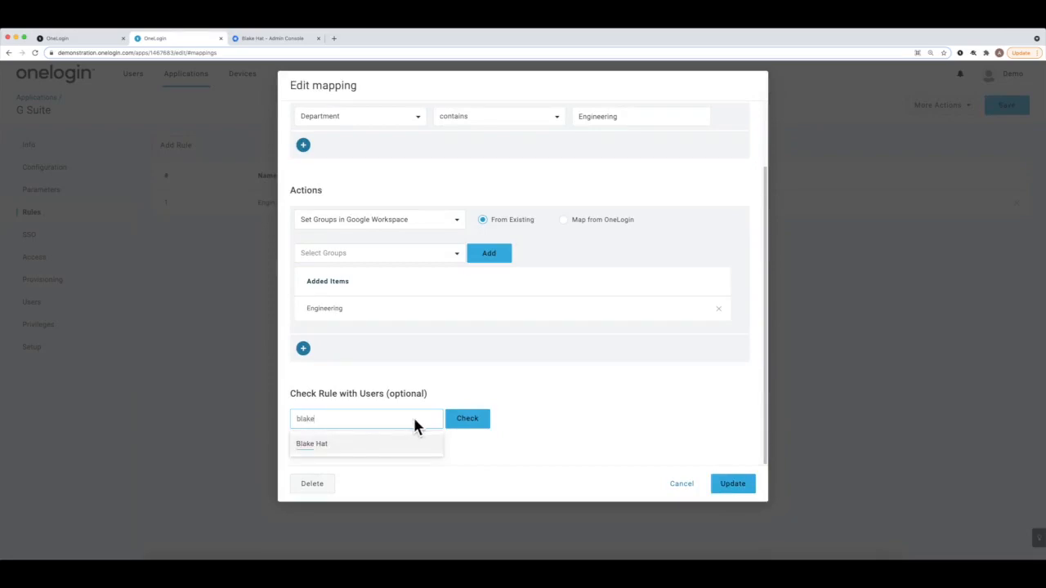
pyautogui.click(397, 443)
pyautogui.click(471, 421)
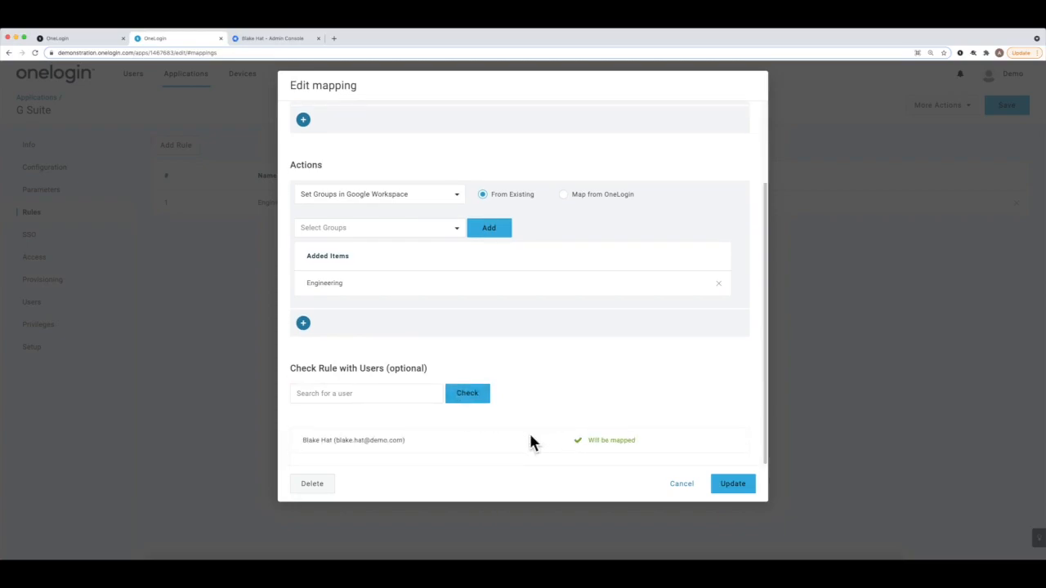
pyautogui.click(683, 484)
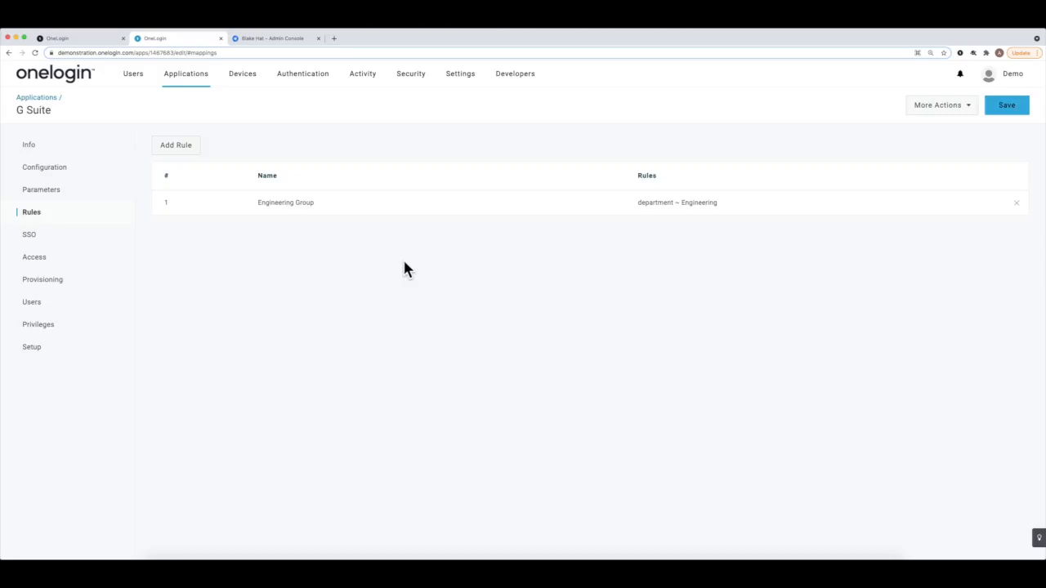
# - Enable Provision Entitlements in the Google Workspace application's configuration and save the application
pyautogui.click(47, 174)
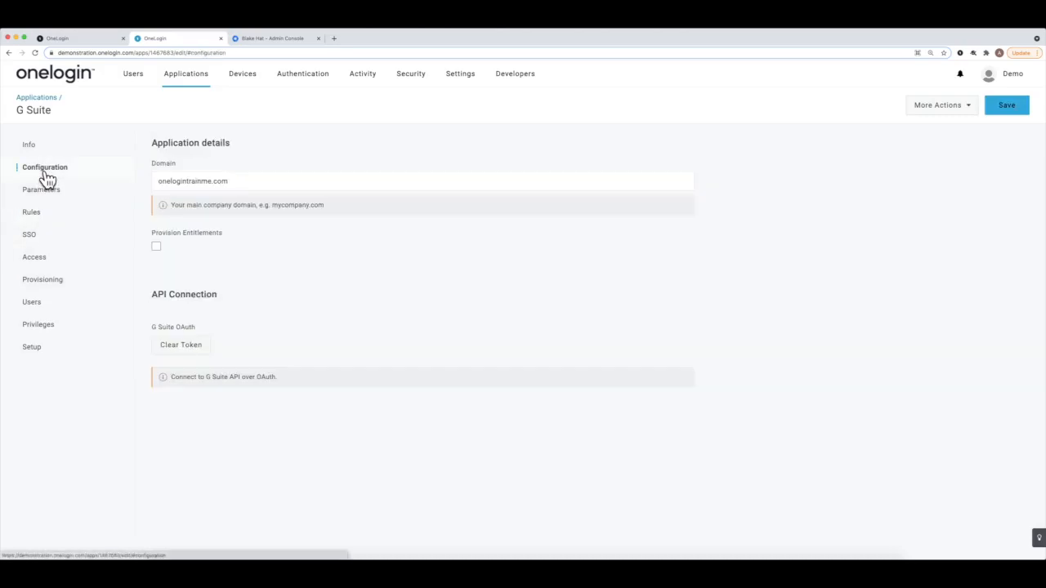
pyautogui.moveTo(220, 234); pyautogui.dragTo(153, 234)
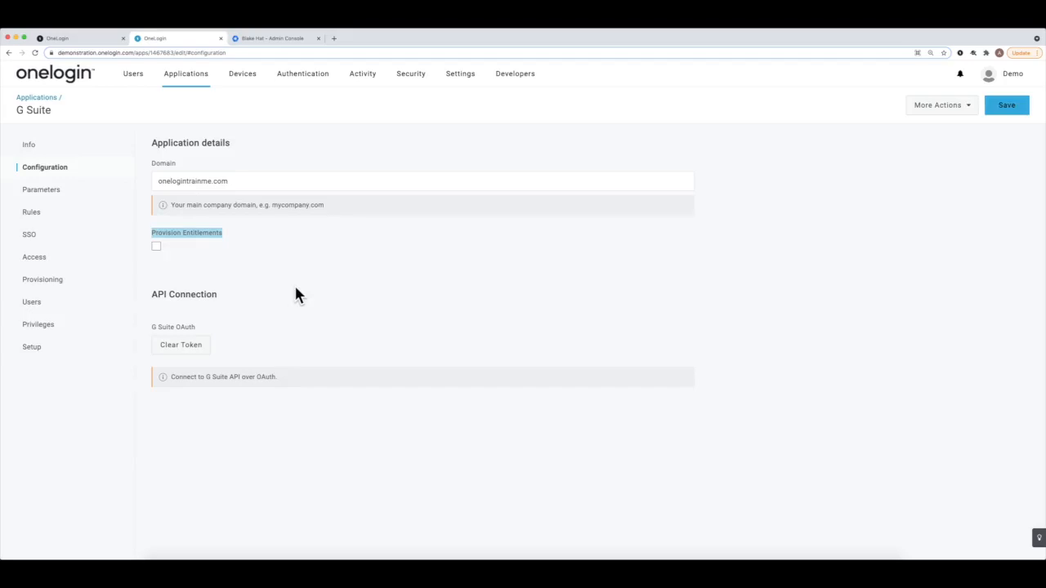
pyautogui.click(157, 248)
pyautogui.click(1009, 107)
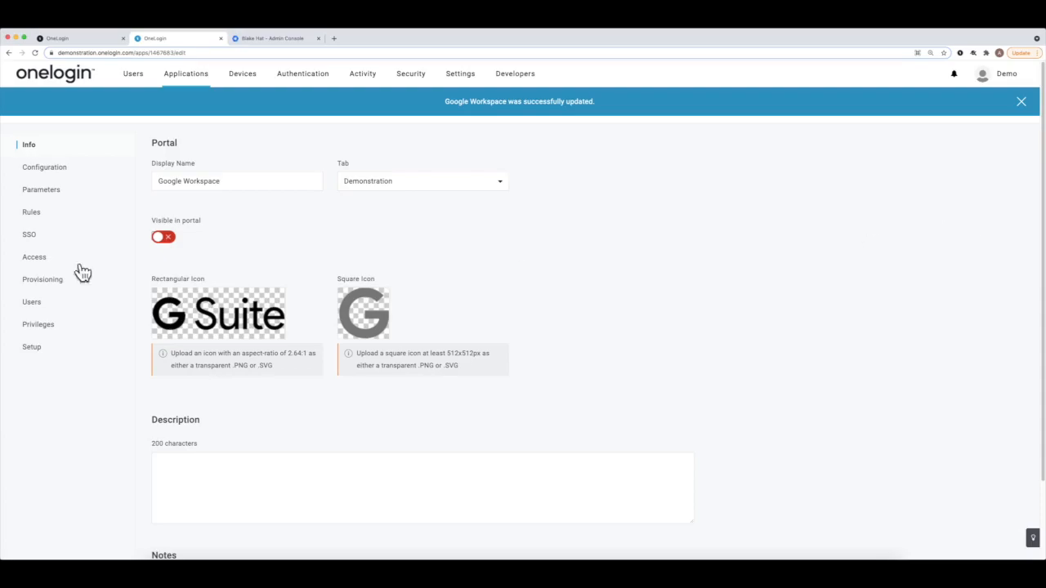
# - Review the Google Workspace application's users and rules, and reapply its entitlement mappings
pyautogui.click(41, 304)
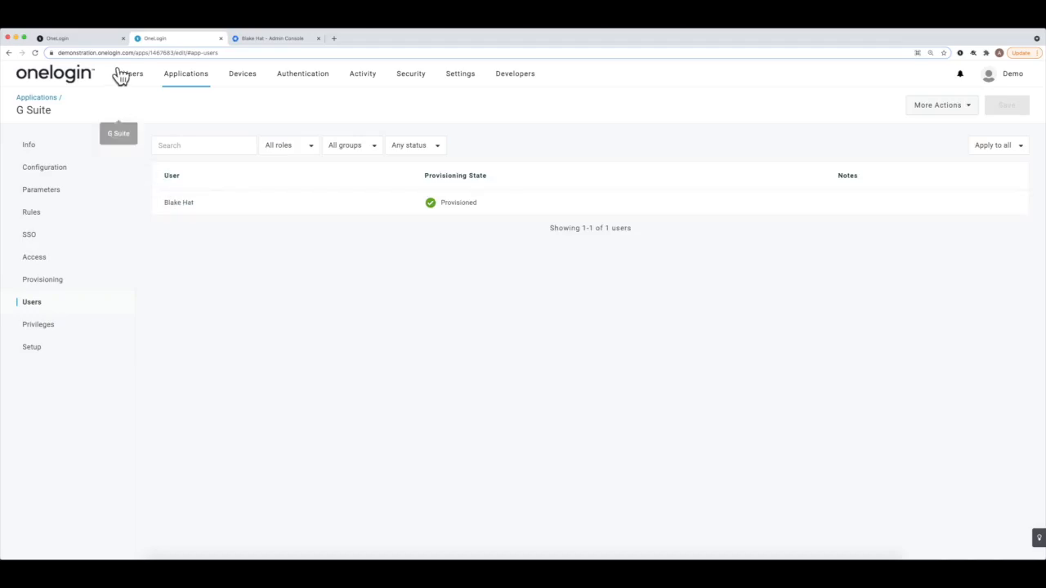
pyautogui.click(42, 217)
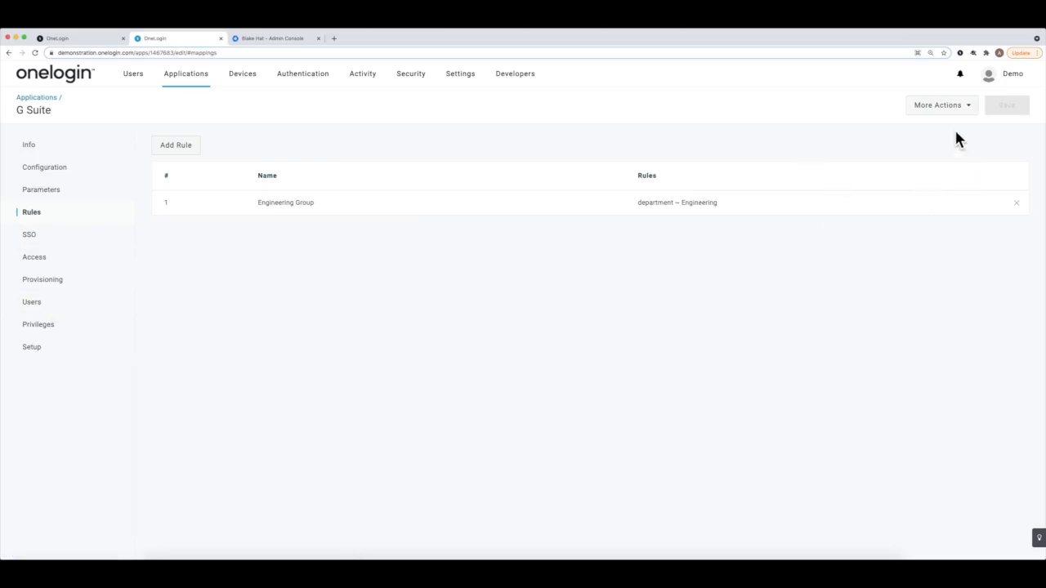
pyautogui.click(967, 109)
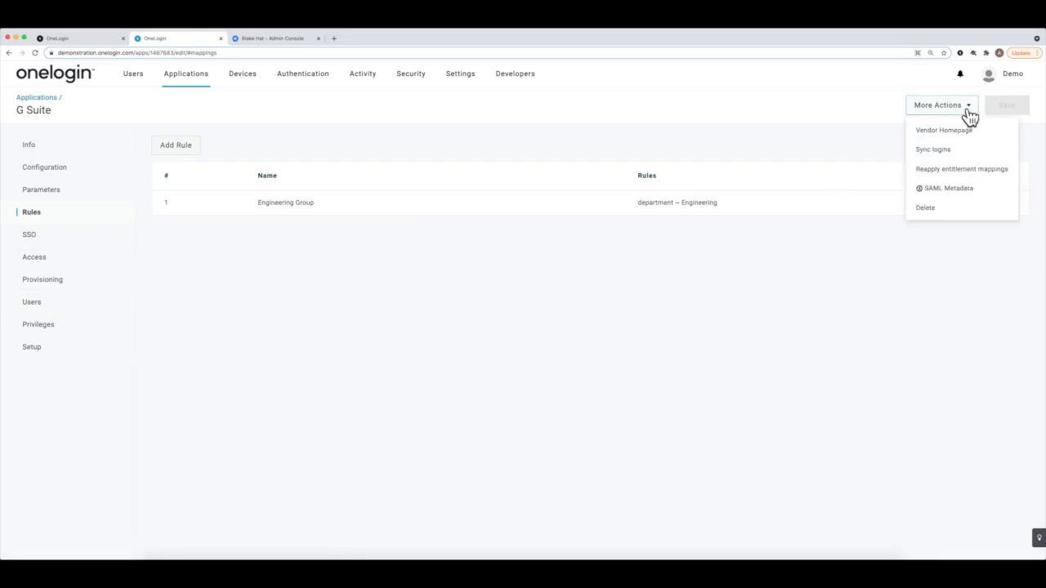
pyautogui.click(944, 174)
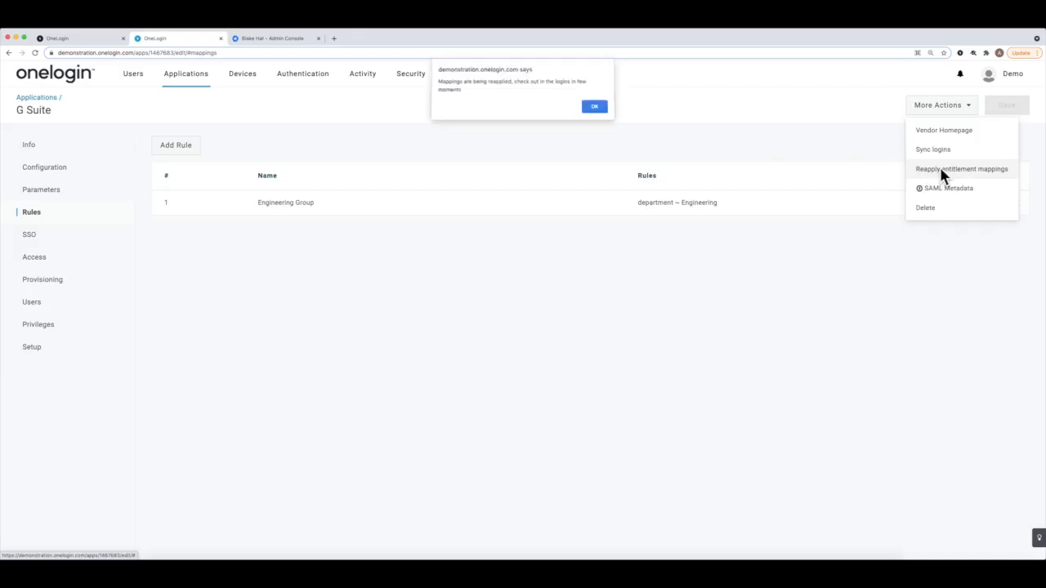
pyautogui.click(594, 108)
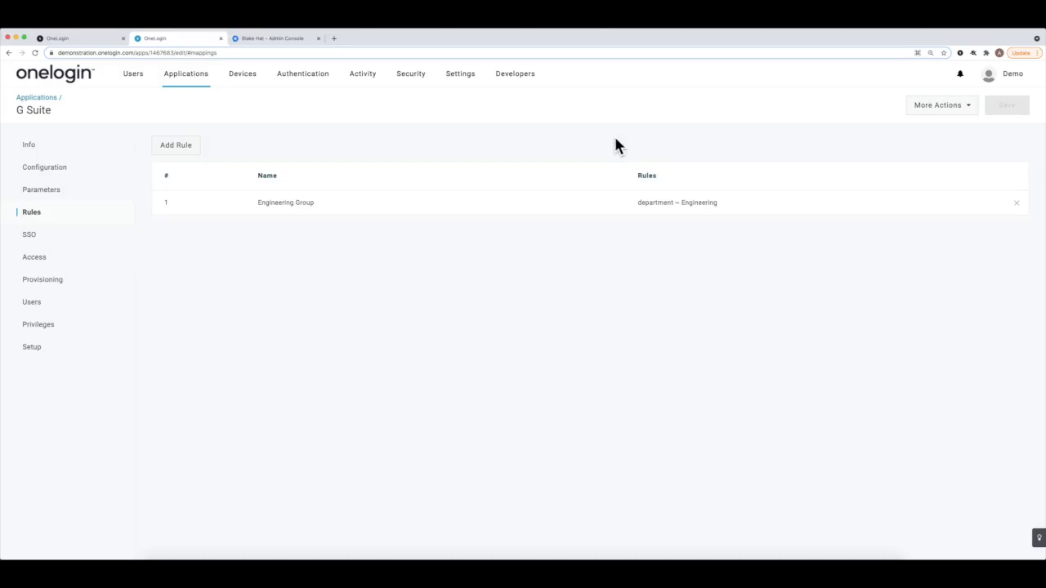
# - Switch to Google Admin and reload the provisioned user's account page to check the group memberships
pyautogui.click(267, 45)
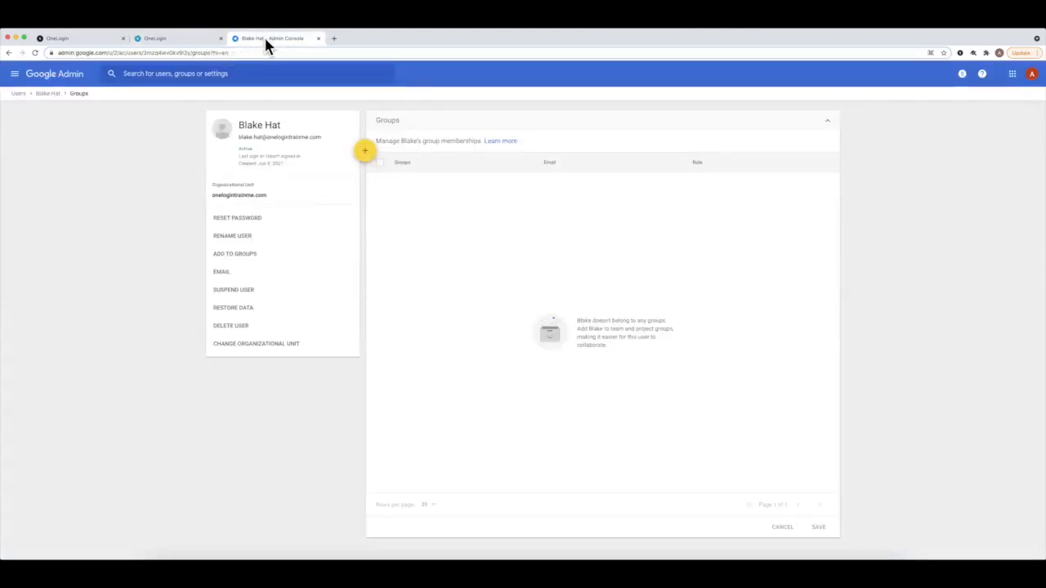
pyautogui.click(47, 94)
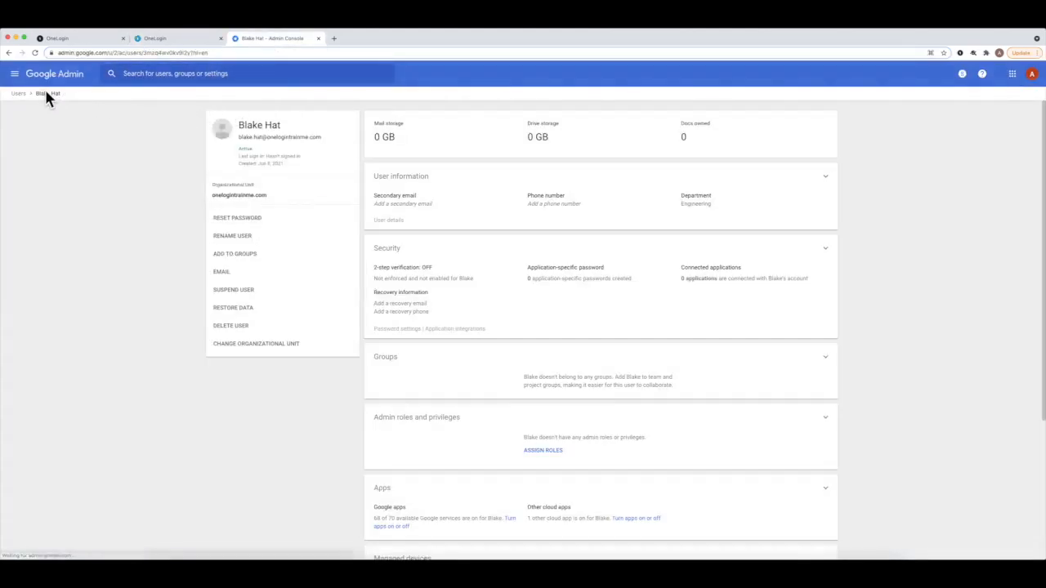
pyautogui.click(34, 53)
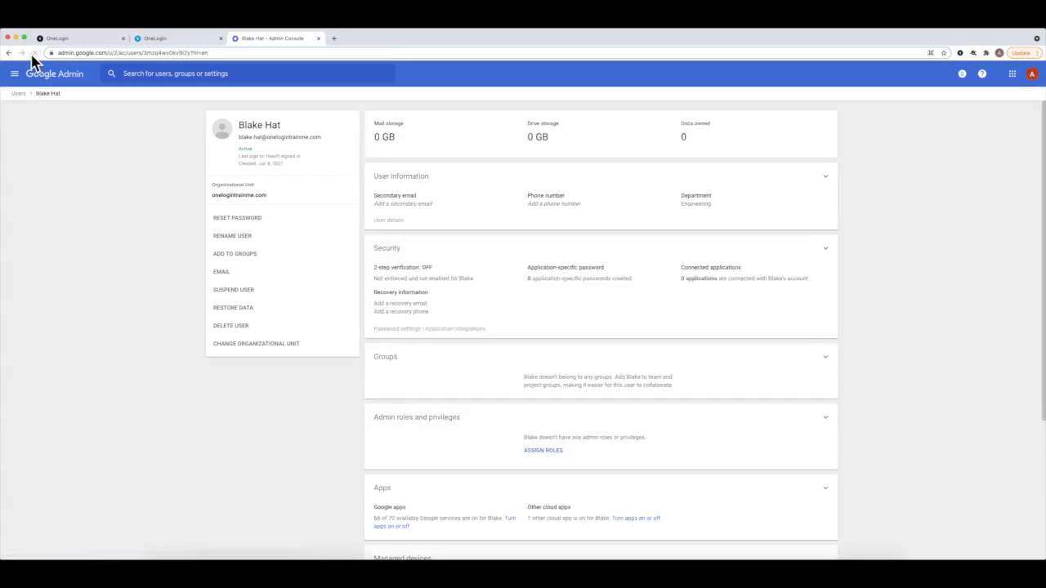
# - Switch back to OneLogin, open the provisioned user's record from the users list, and resave it without changing any details
pyautogui.click(157, 38)
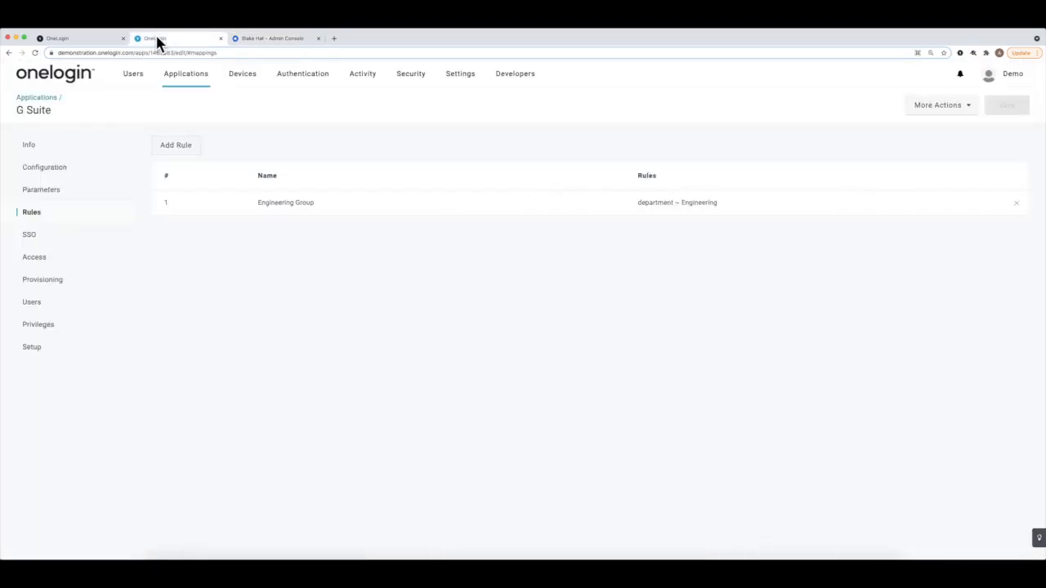
pyautogui.moveTo(135, 74)
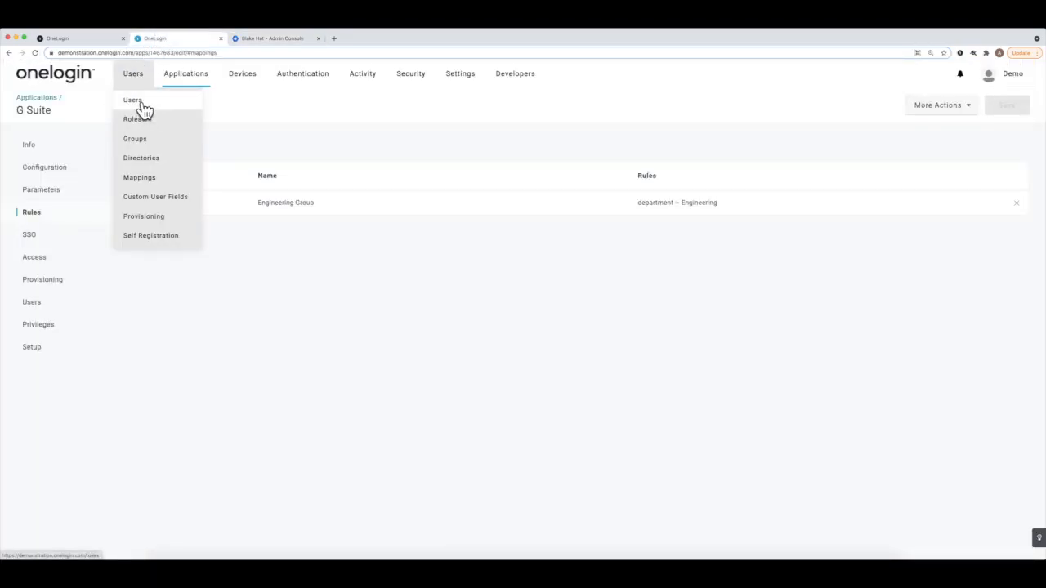
pyautogui.click(141, 102)
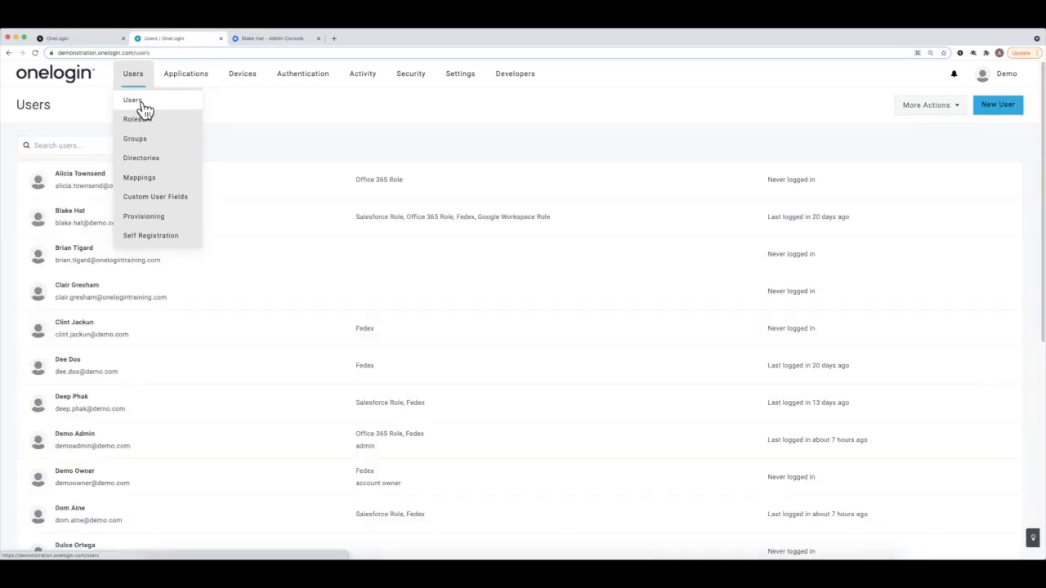
pyautogui.click(265, 219)
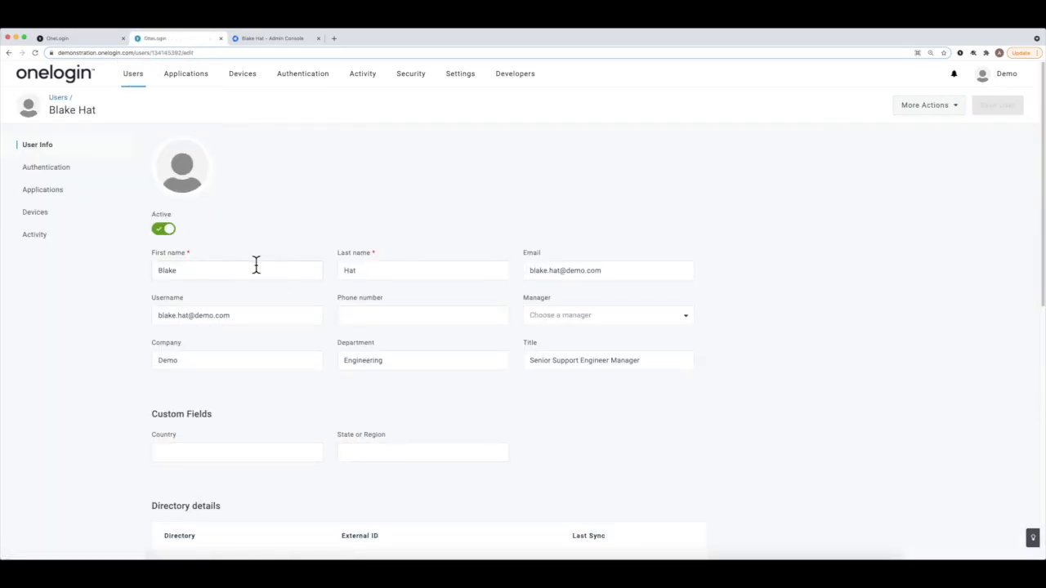
pyautogui.click(255, 265)
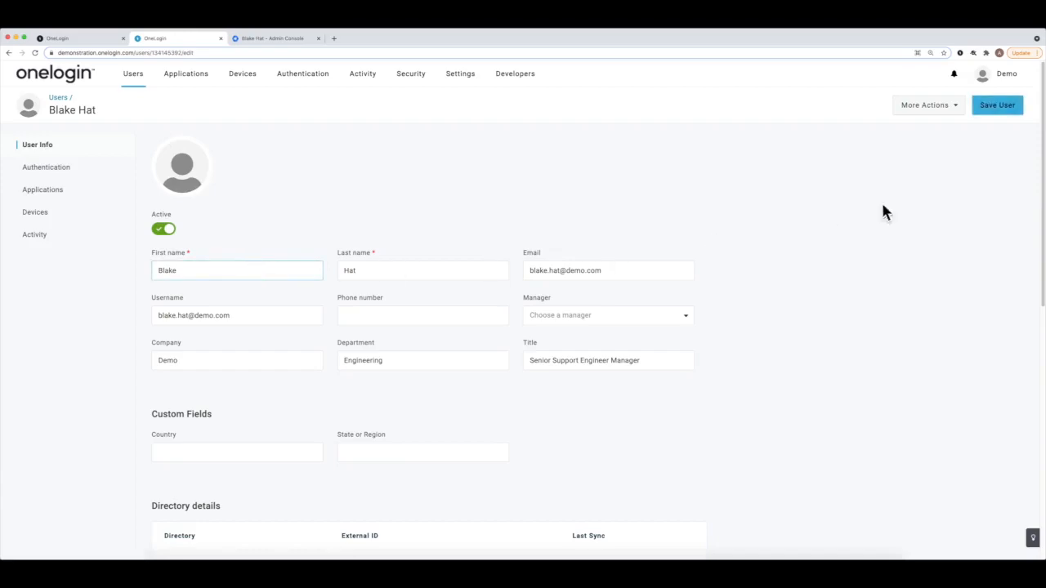
pyautogui.click(1000, 109)
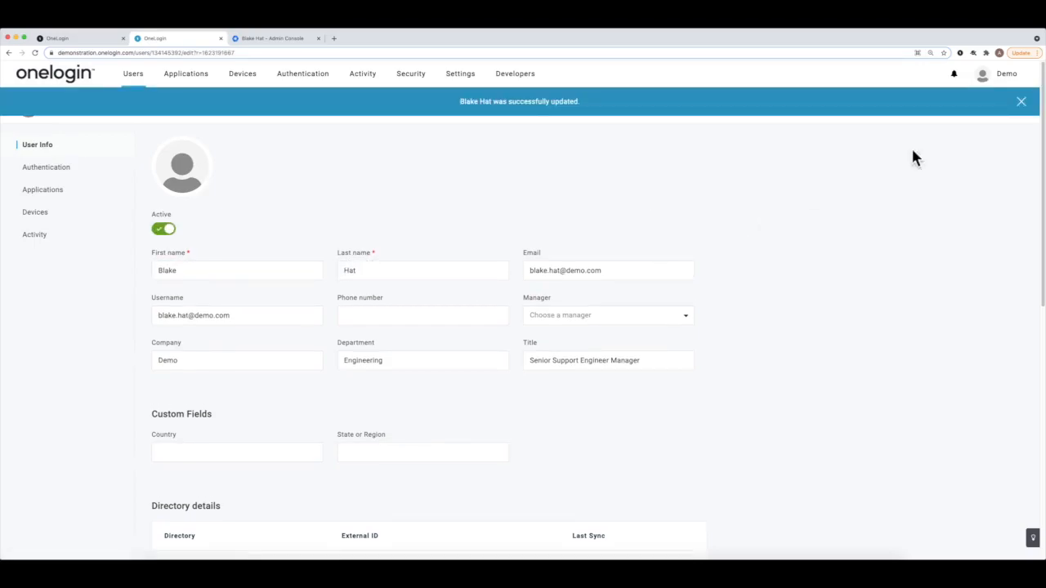
pyautogui.click(1020, 103)
pyautogui.click(193, 270)
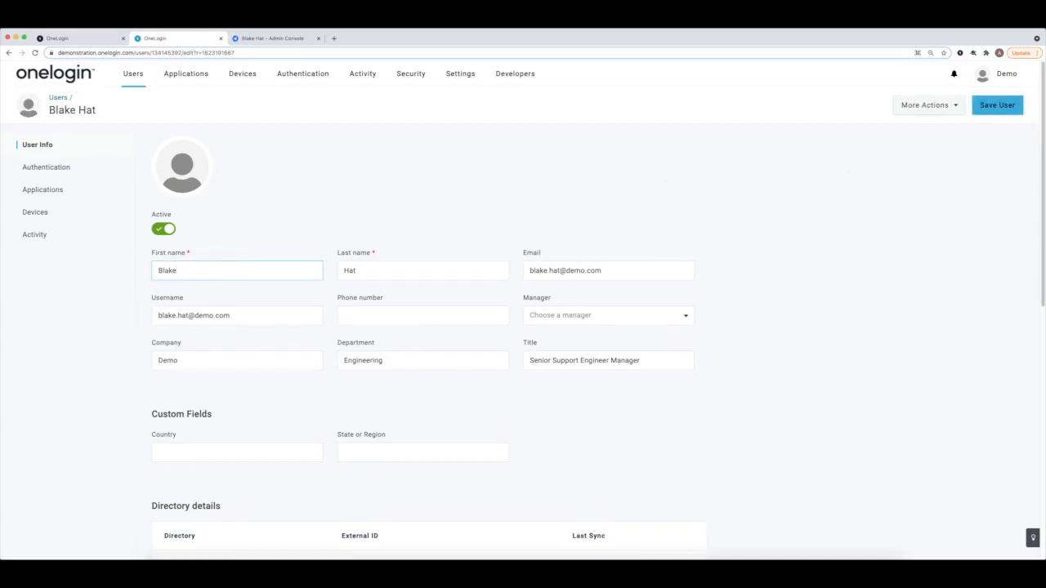
pyautogui.click(1005, 108)
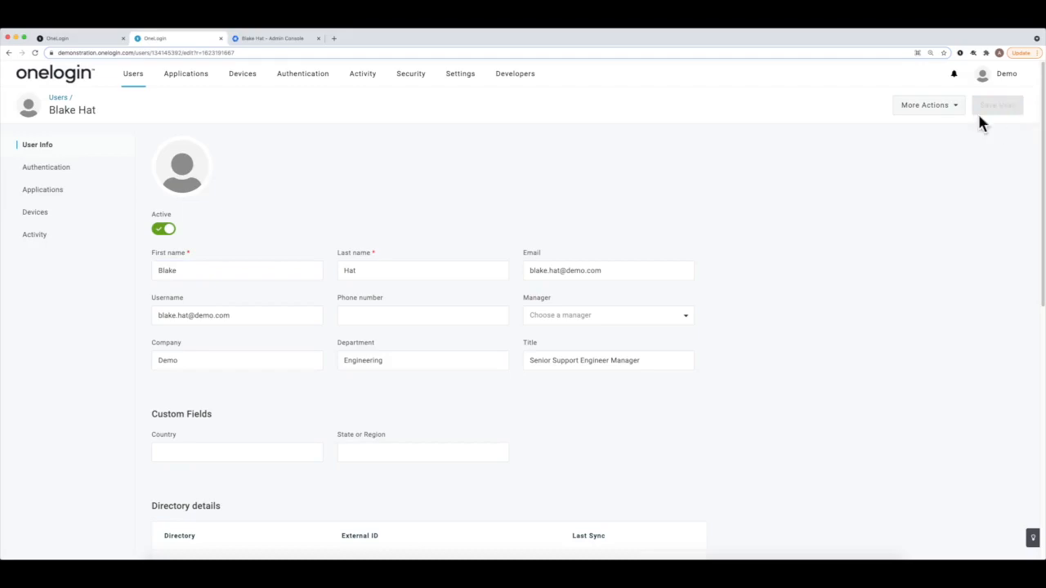
# - Review and approve the user's pending Google Workspace update in their assigned applications
pyautogui.click(52, 196)
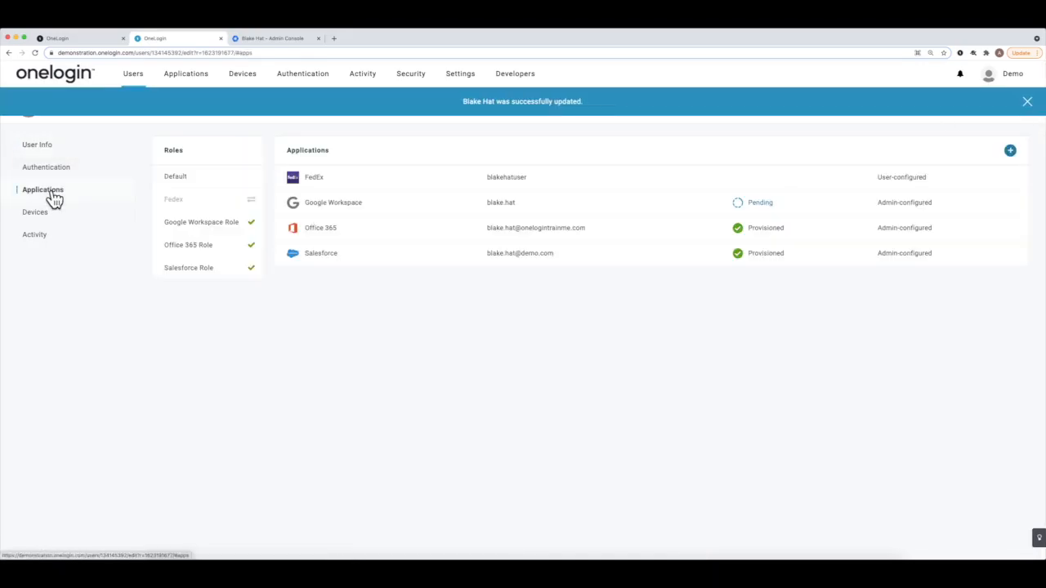
pyautogui.click(770, 210)
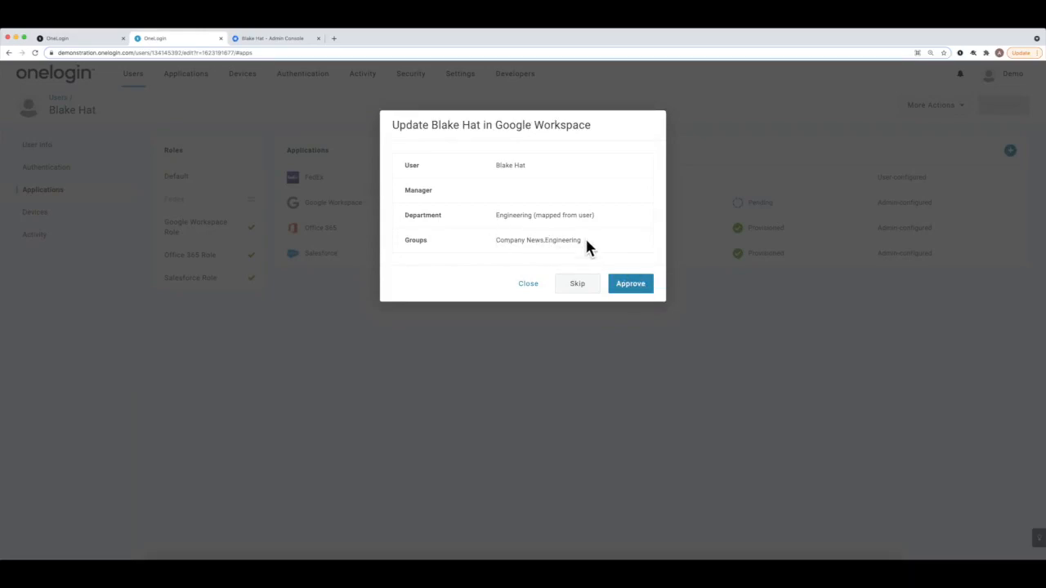
pyautogui.click(634, 284)
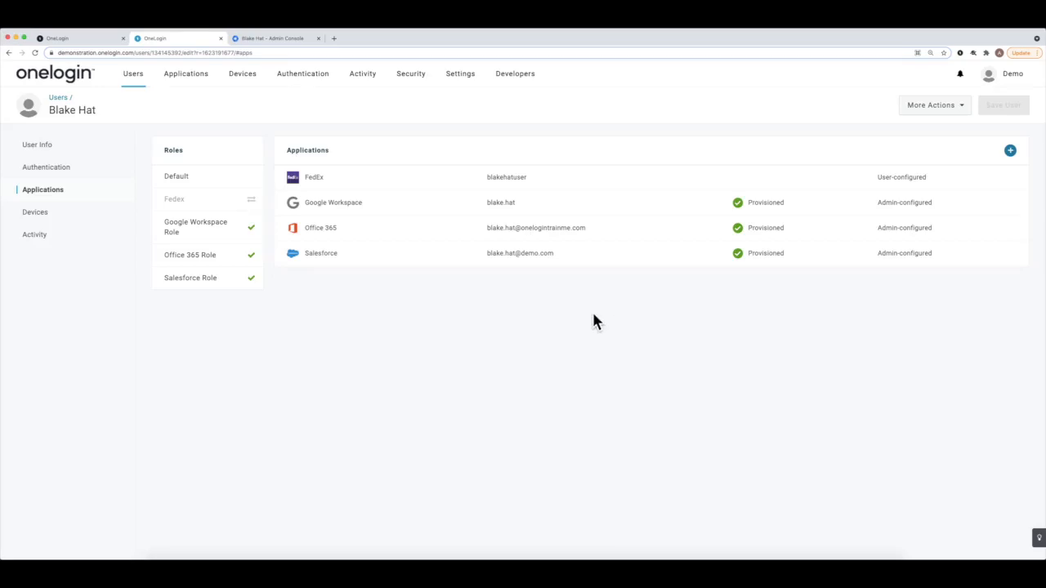
# - Switch to Google Admin and reopen the provisioned user's account from the users list to check the group memberships
pyautogui.click(245, 41)
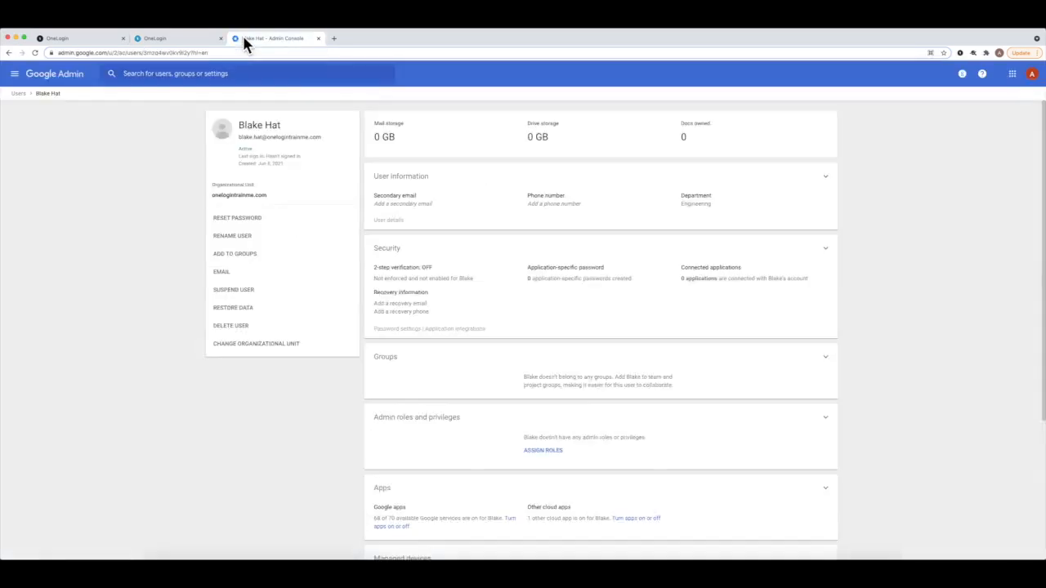
pyautogui.click(65, 80)
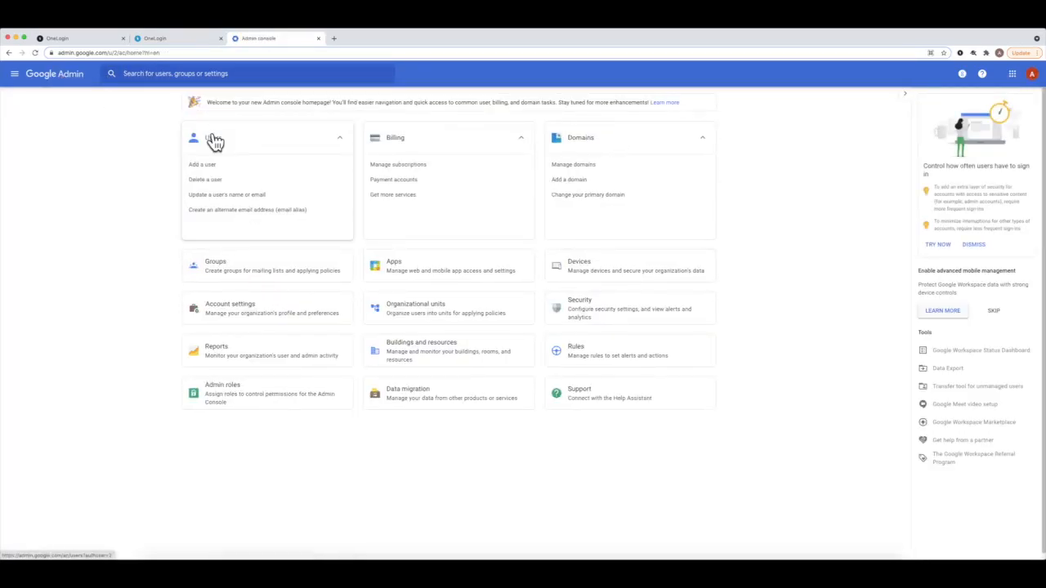
pyautogui.click(215, 140)
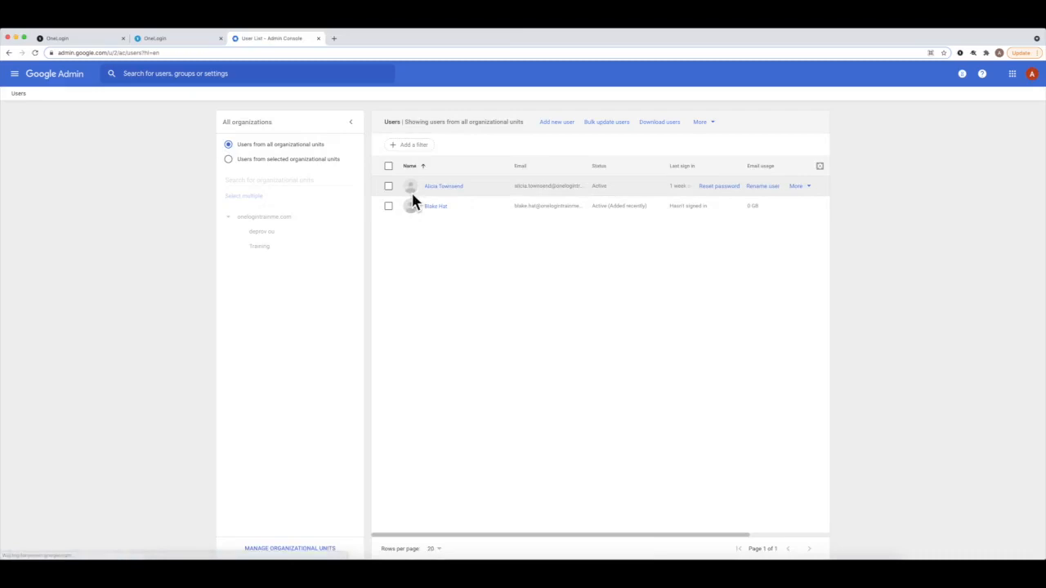
pyautogui.click(438, 209)
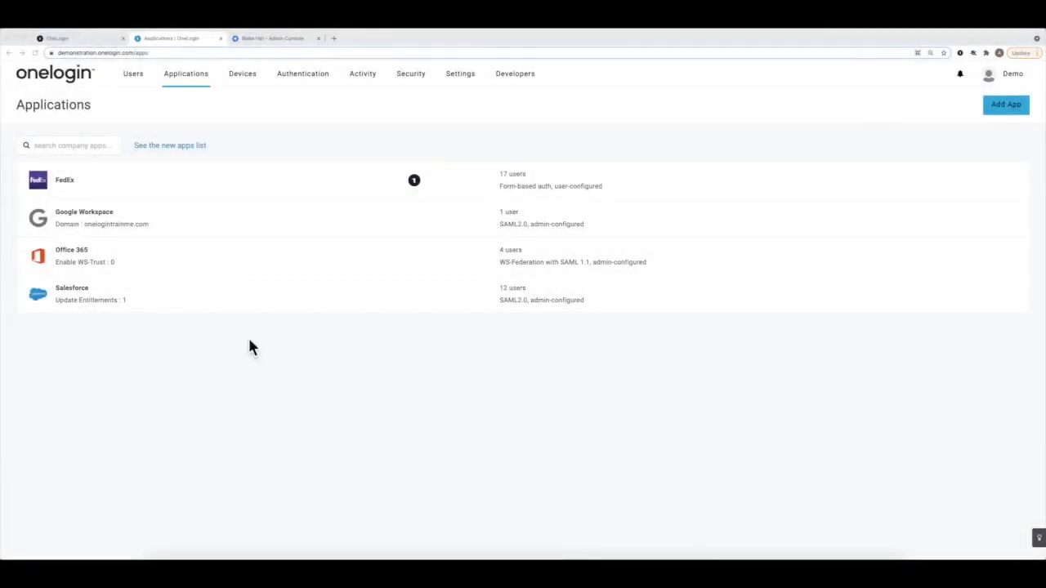
# - In OneLogin, start a new user mapping and name it Google Workspace Mapping
pyautogui.moveTo(130, 82)
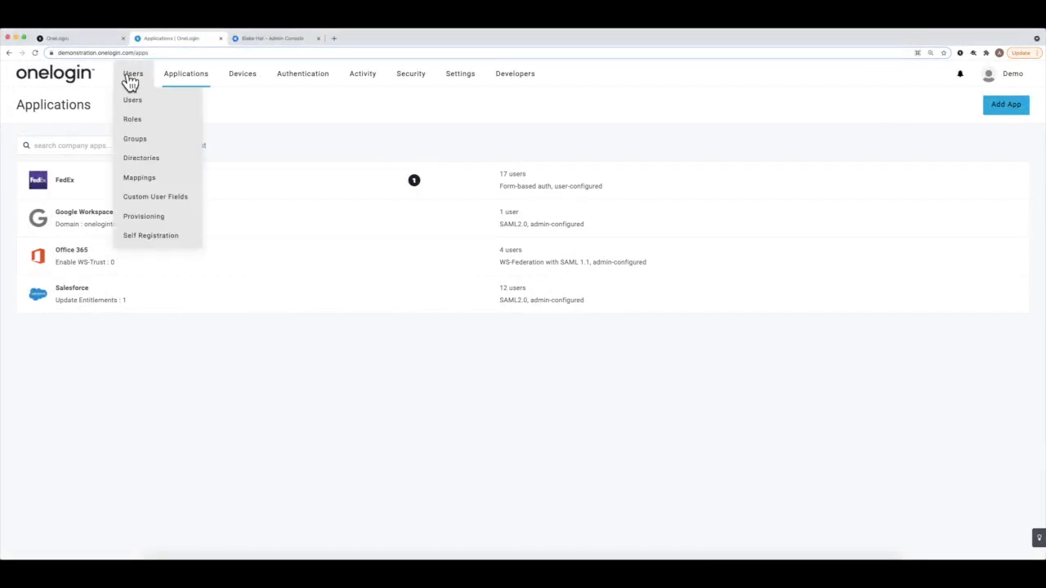
pyautogui.click(146, 178)
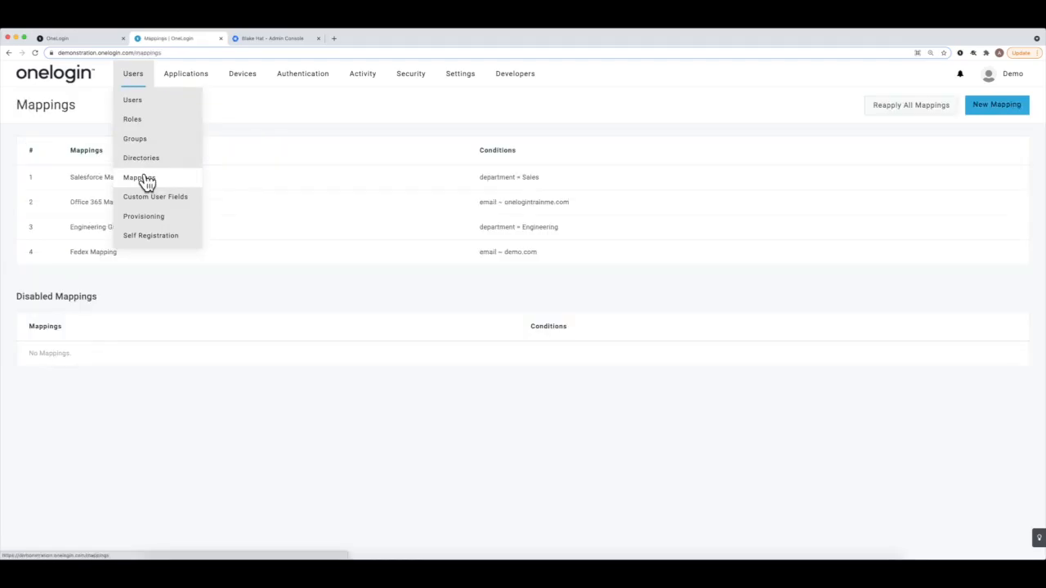
pyautogui.moveTo(991, 75)
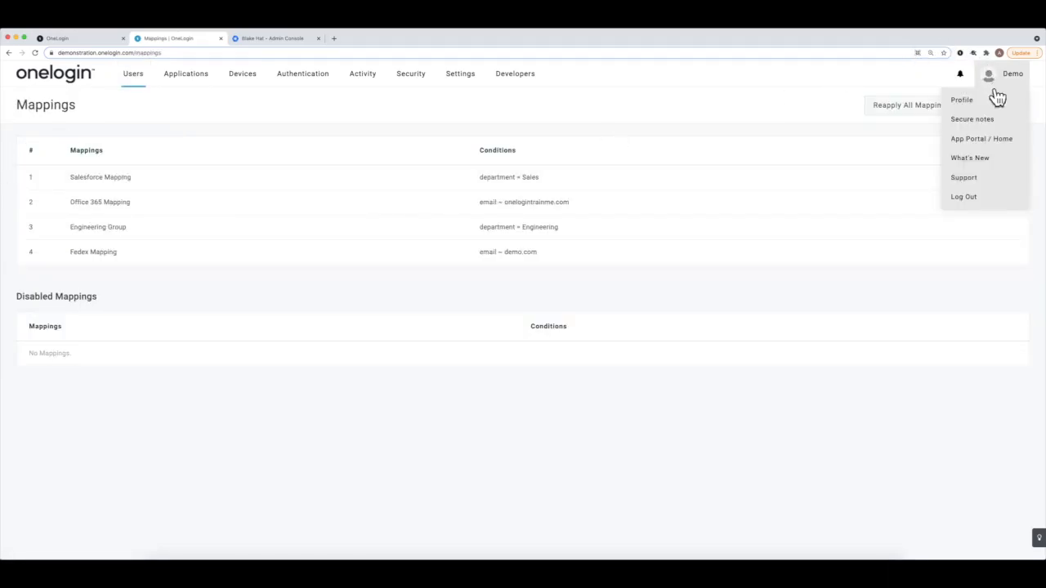
pyautogui.click(998, 112)
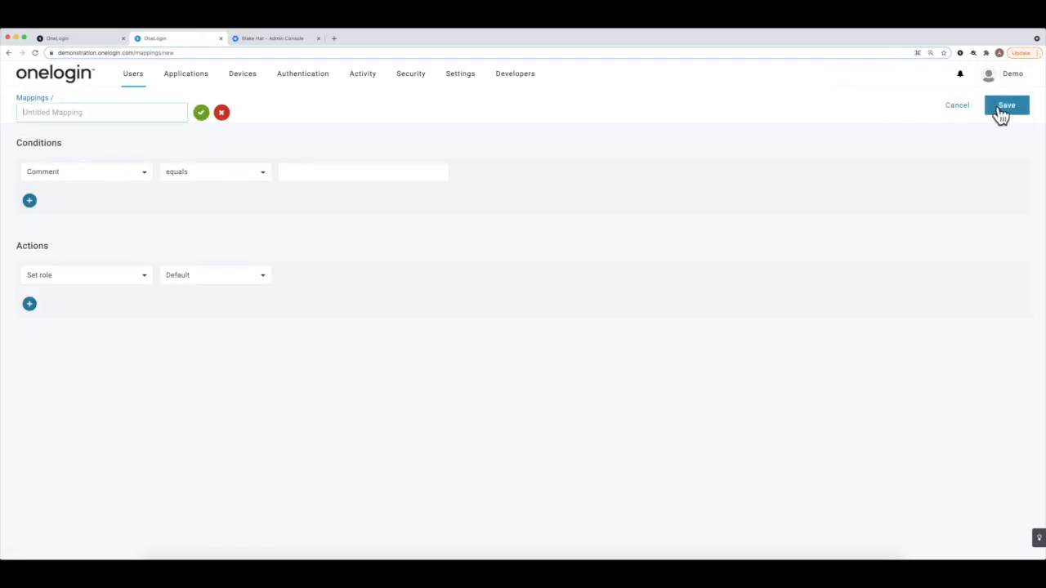
pyautogui.moveTo(507, 87)
pyautogui.moveTo(257, 96)
pyautogui.write('Go')
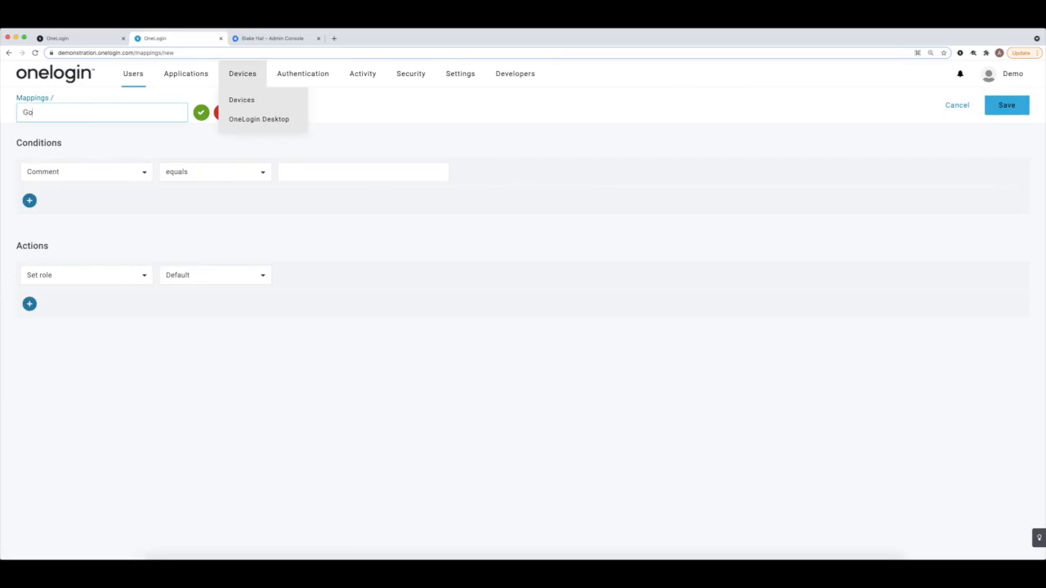
pyautogui.write('ogle Workspace Mapping')
# - Set the mapping's condition to Email contains onelogintraining.com
pyautogui.click(88, 172)
pyautogui.write('email')
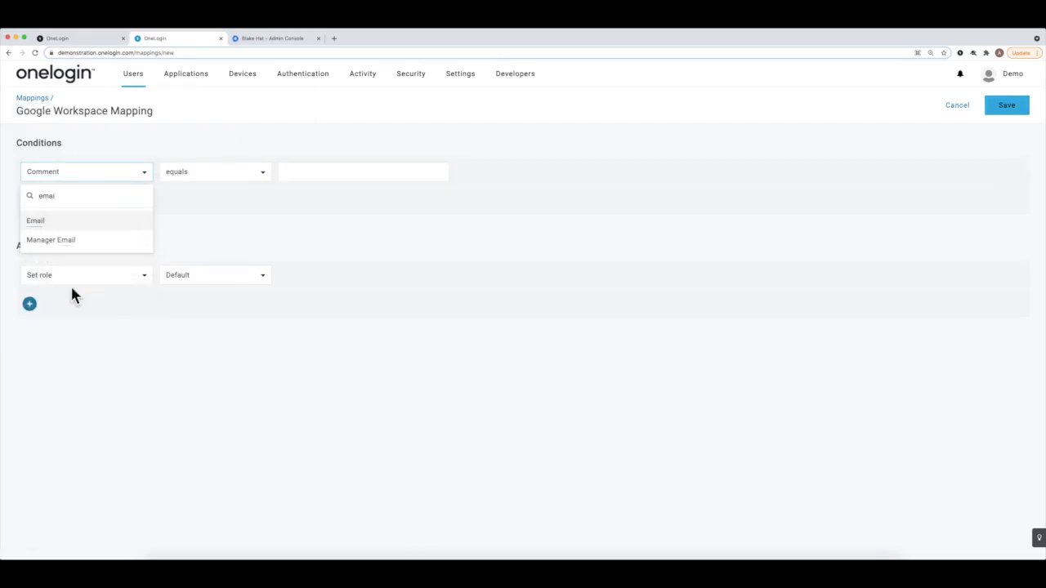
pyautogui.click(71, 222)
pyautogui.click(211, 173)
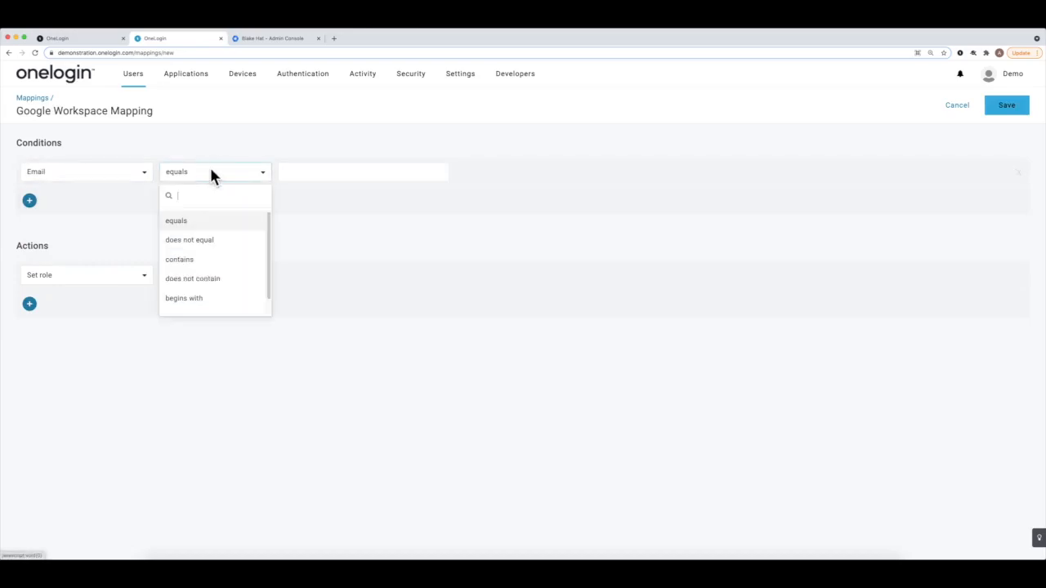
pyautogui.click(206, 262)
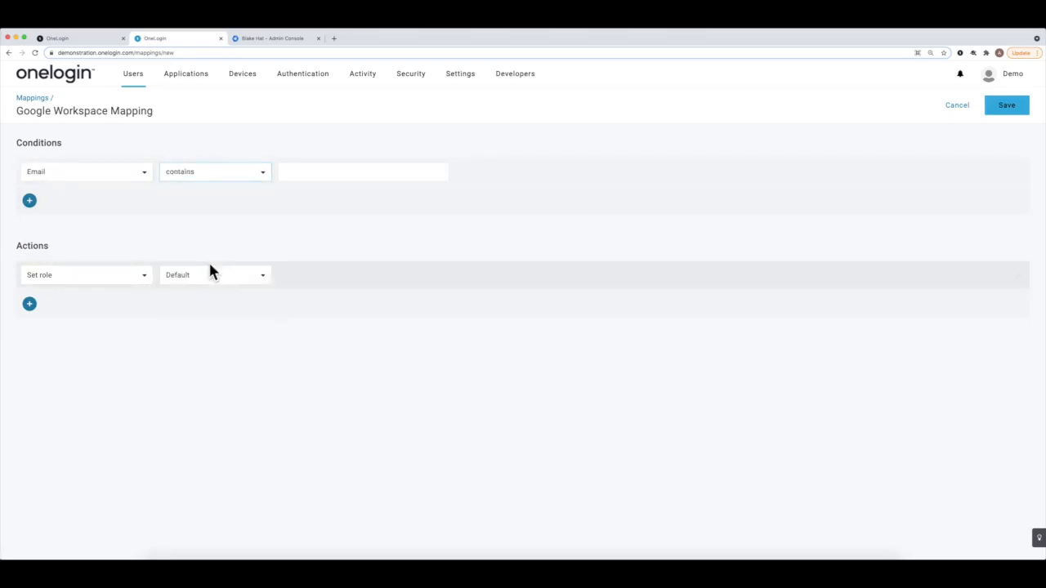
pyautogui.click(329, 174)
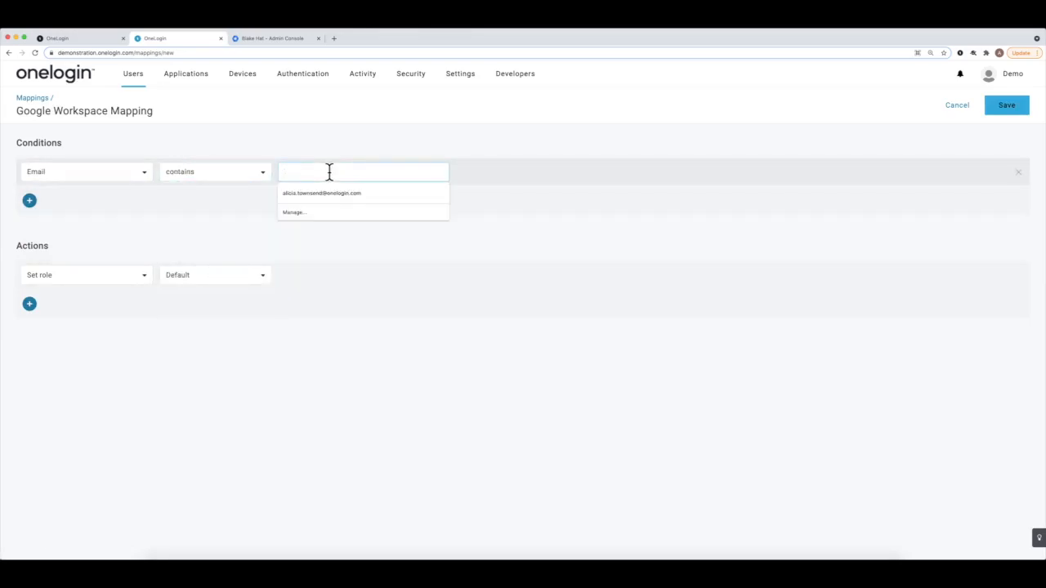
pyautogui.write('onle')
pyautogui.press('BackSpace')
pyautogui.write('el')
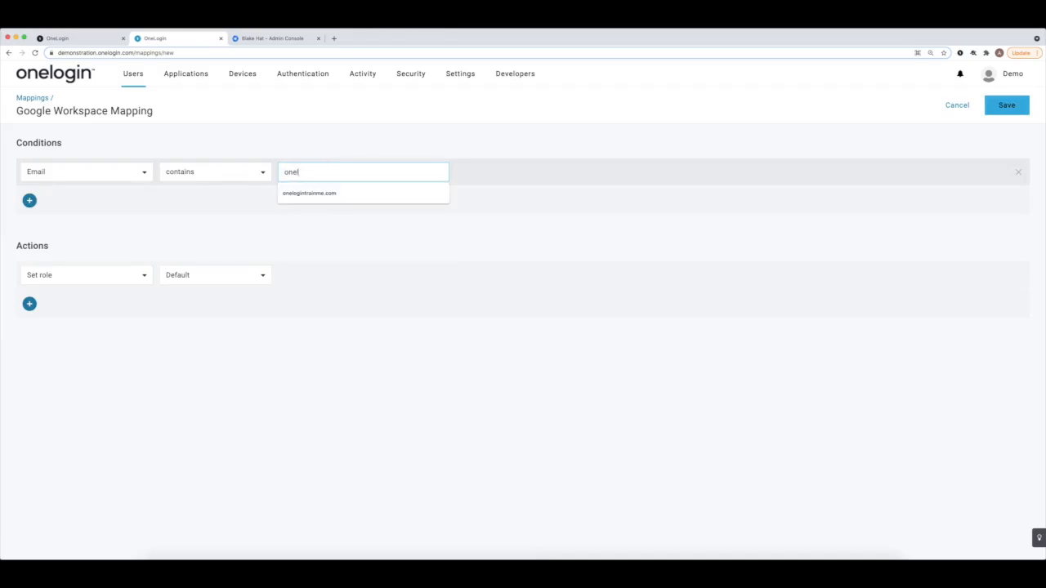
pyautogui.write('ogintraining.com')
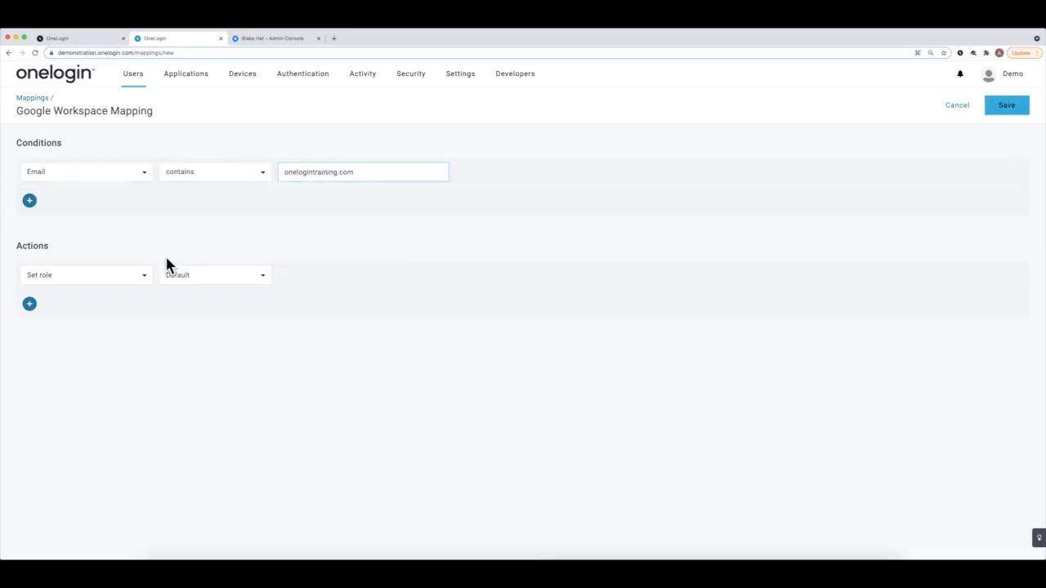
# - Set the mapping's action to assign the Google Workspace Role, and save the mapping
pyautogui.click(124, 280)
pyautogui.click(86, 323)
pyautogui.click(199, 284)
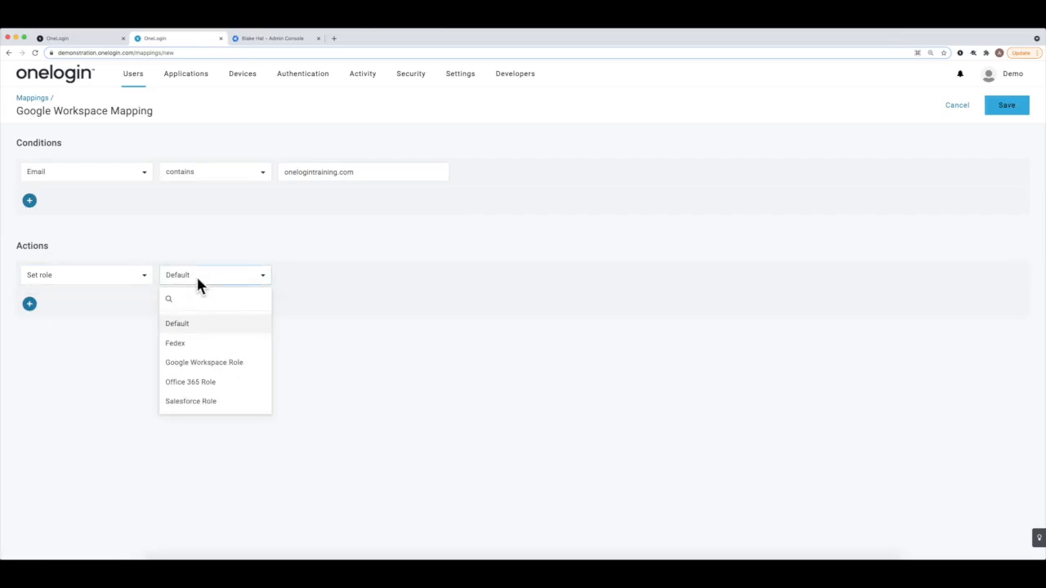
pyautogui.click(201, 363)
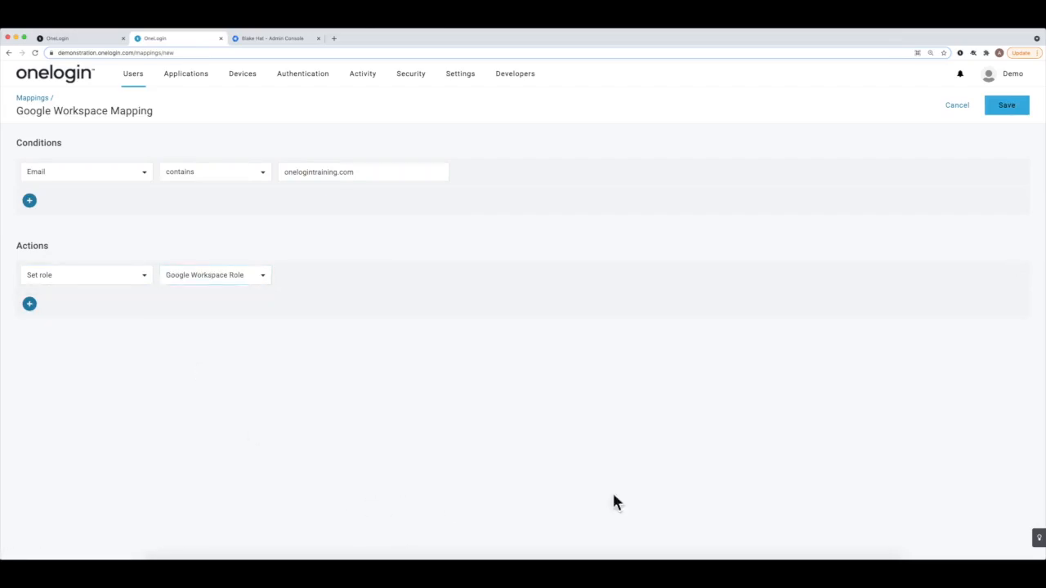
pyautogui.click(1004, 108)
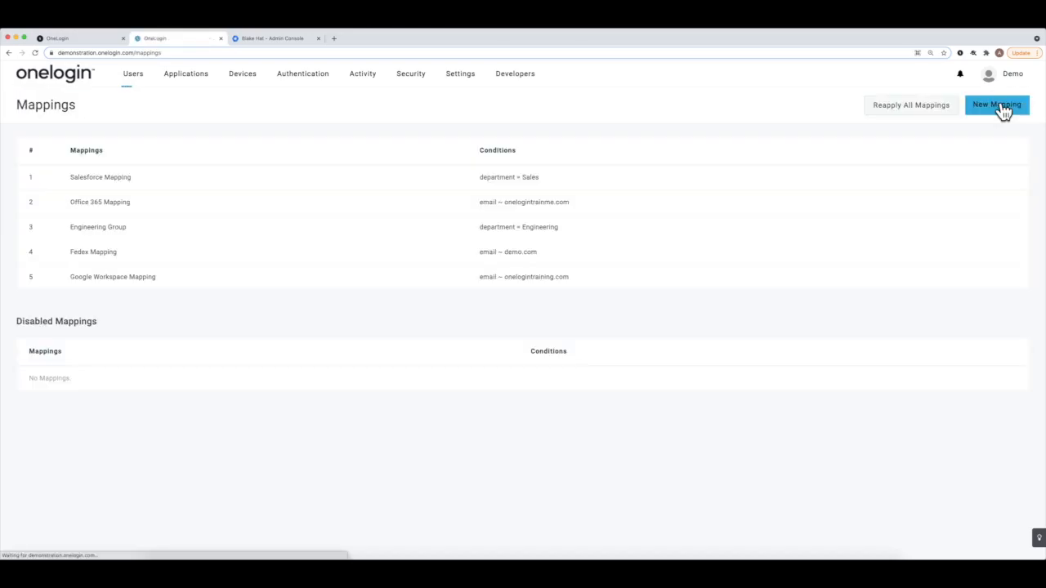
# - Reopen the Google Workspace Mapping and check its conditions against a user with an onelogintraining.com email
pyautogui.click(607, 286)
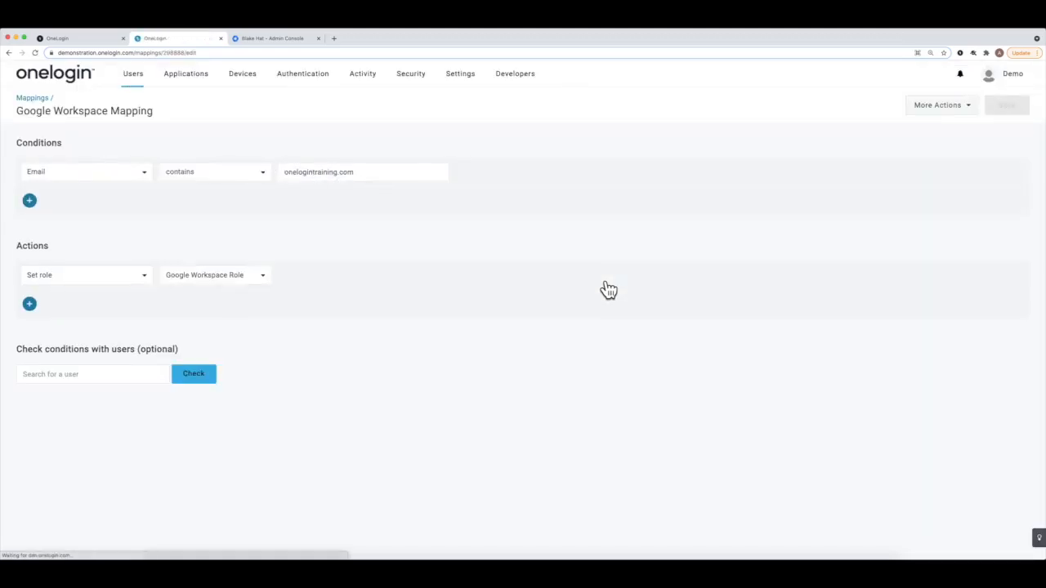
pyautogui.click(100, 374)
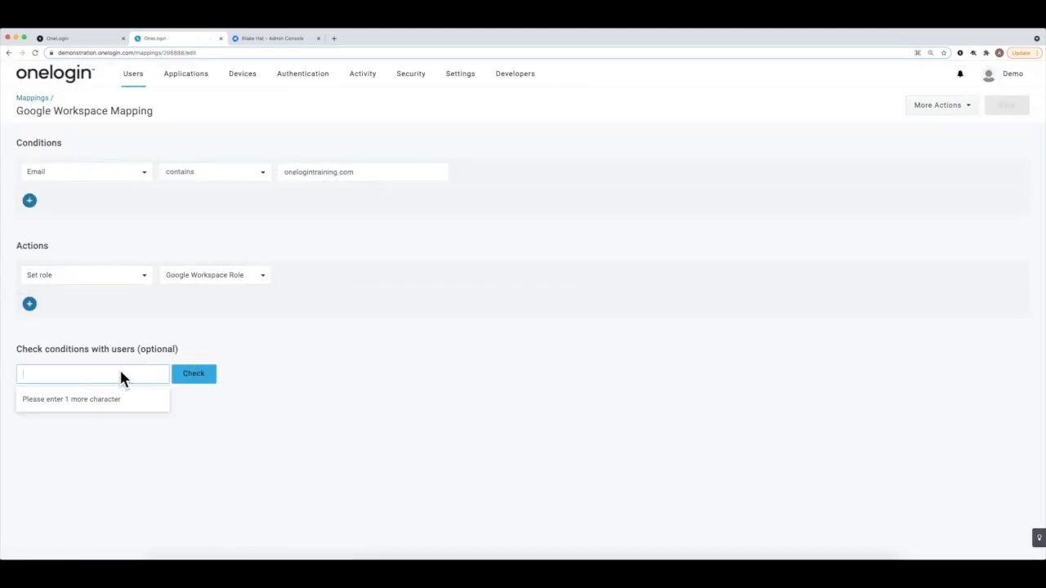
pyautogui.write('gloria')
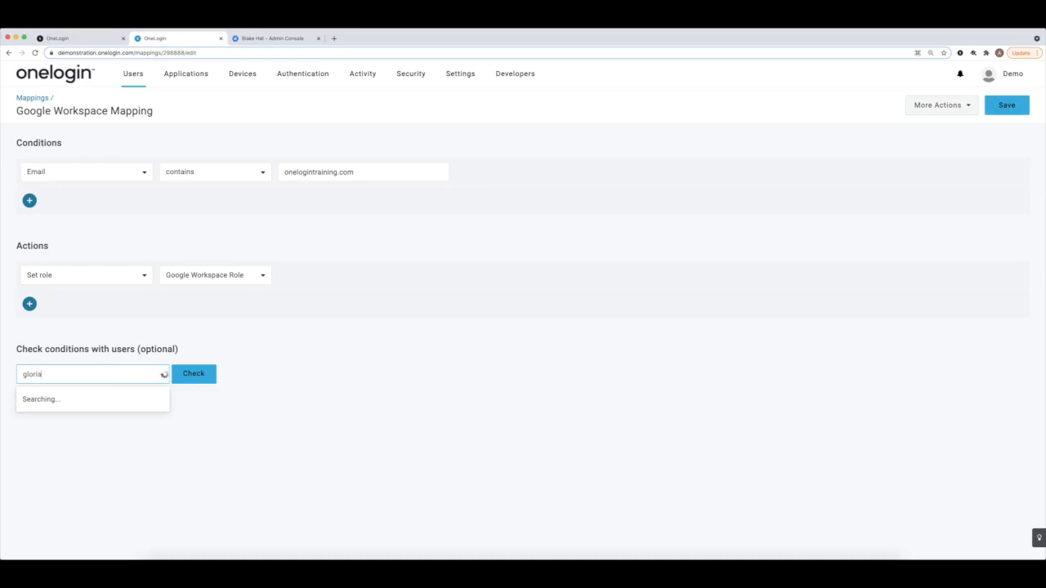
pyautogui.click(62, 399)
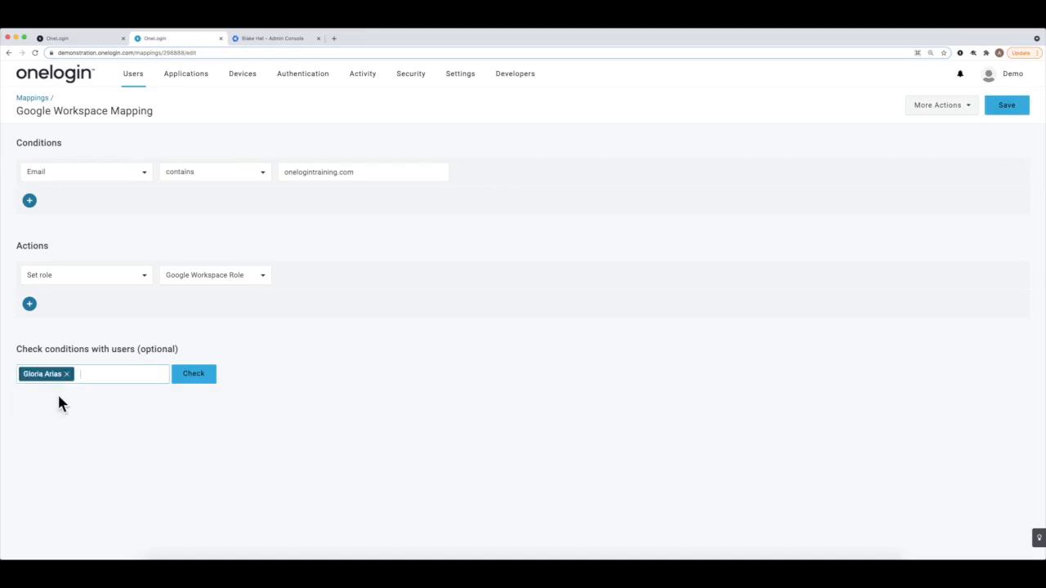
pyautogui.click(185, 380)
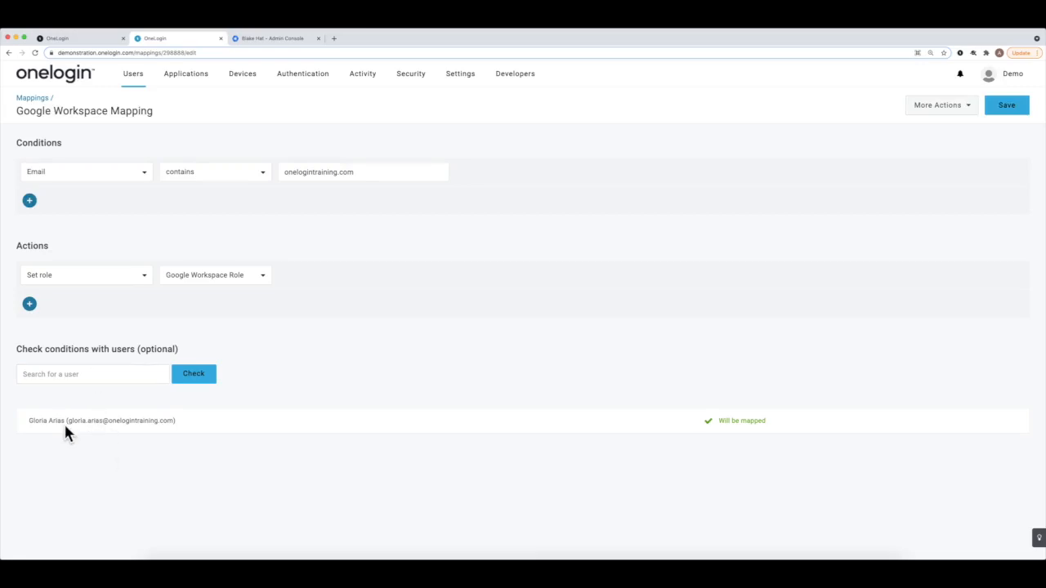
# - Check the mapping's conditions against a second user whose email is in the demo.com domain
pyautogui.click(128, 378)
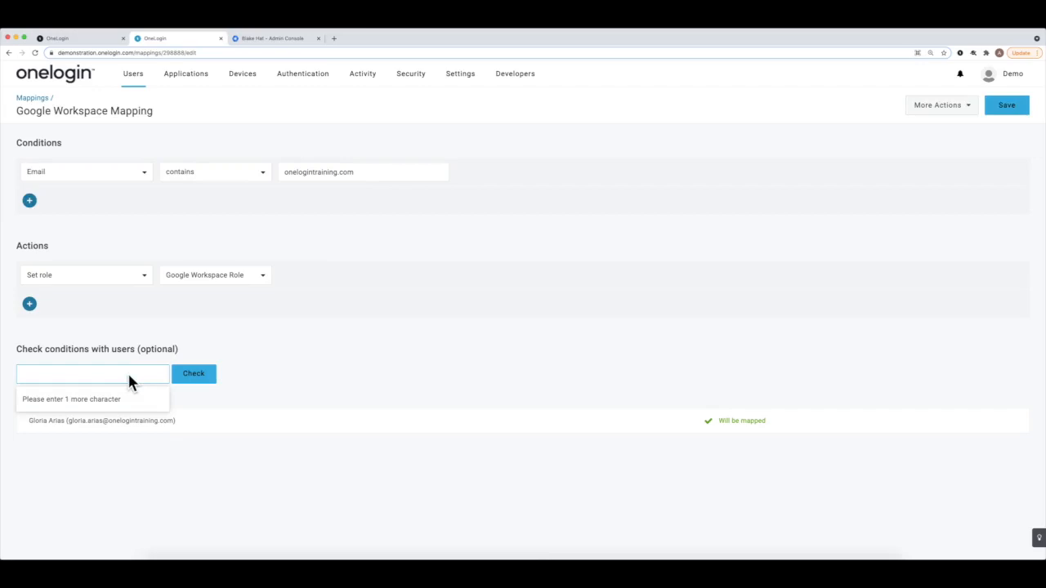
pyautogui.write('e')
pyautogui.click(91, 401)
pyautogui.click(185, 381)
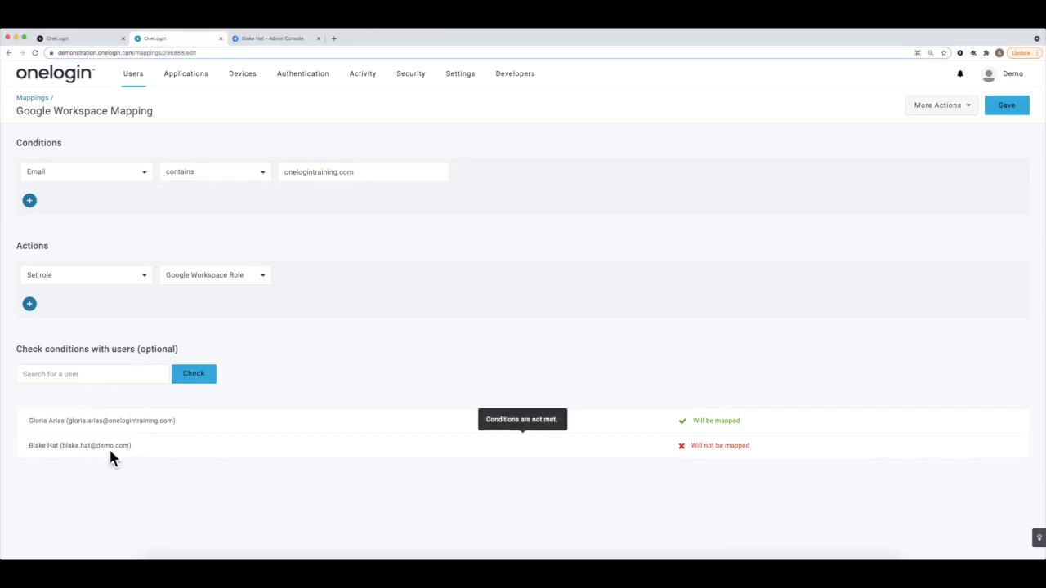
pyautogui.moveTo(99, 446); pyautogui.dragTo(137, 445)
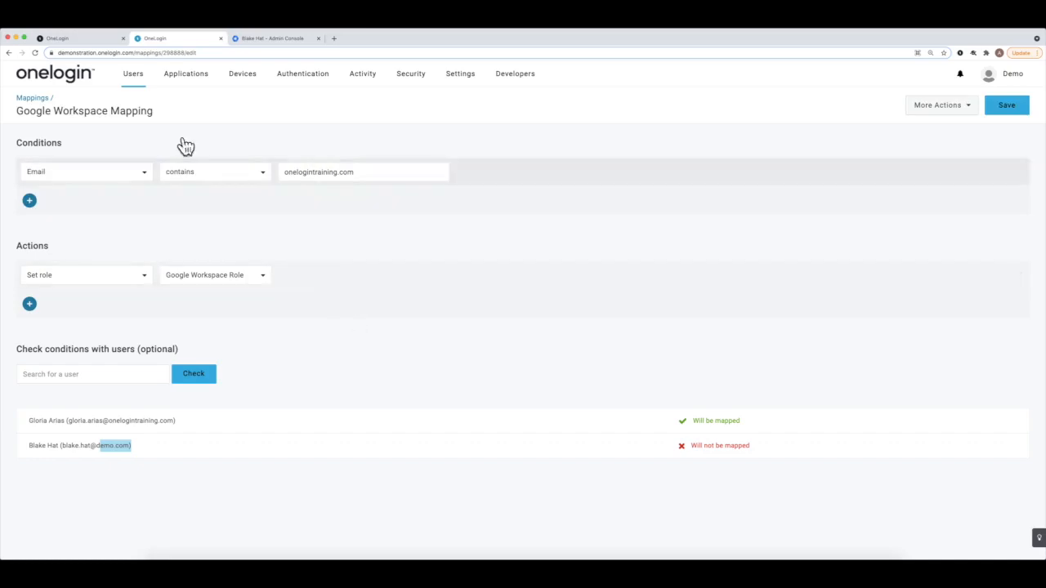
# - Open the Google Workspace Role and view its automatically and manually added users
pyautogui.moveTo(129, 77)
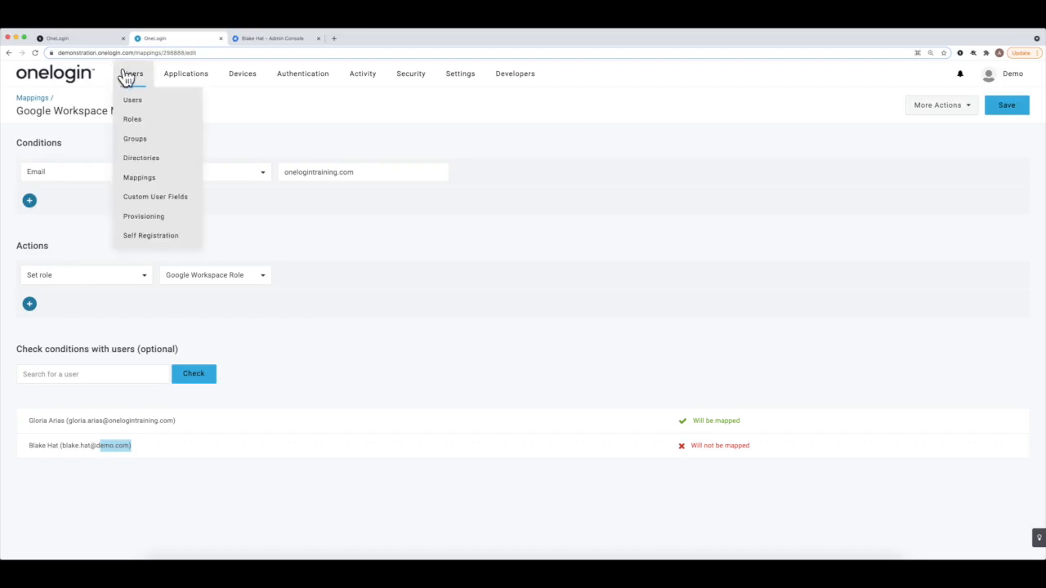
pyautogui.click(148, 132)
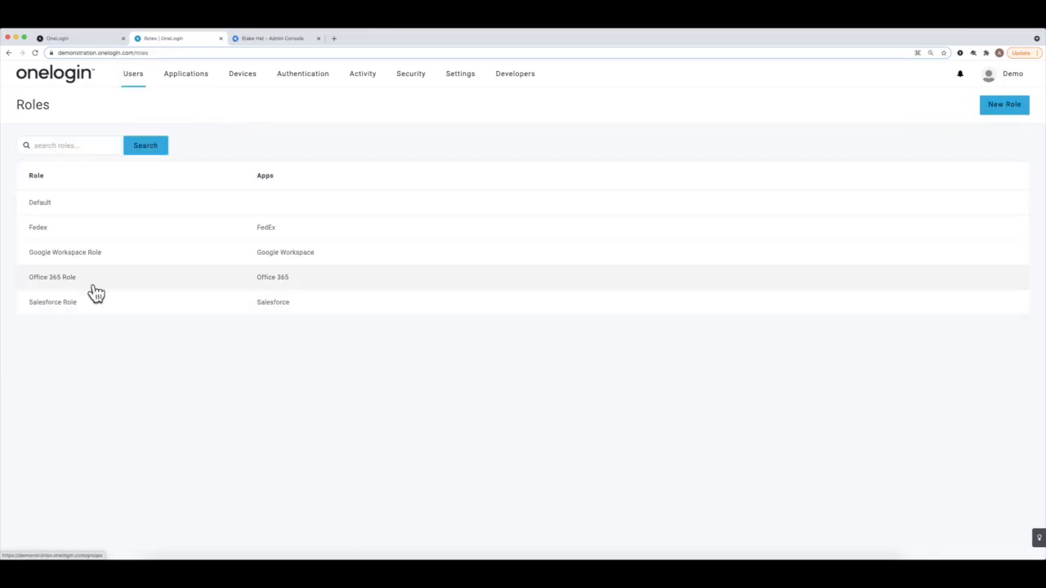
pyautogui.click(122, 257)
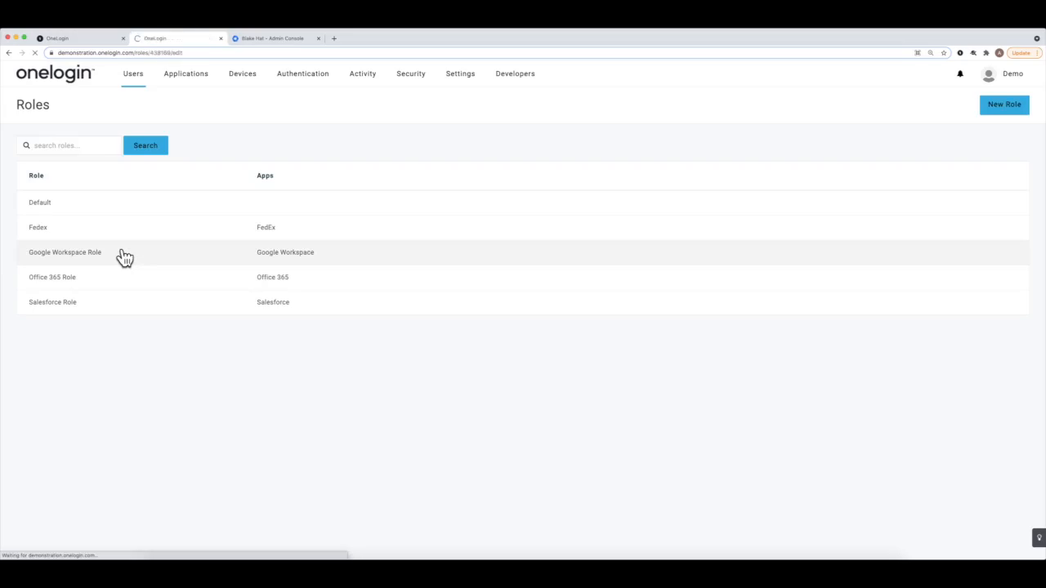
pyautogui.click(61, 169)
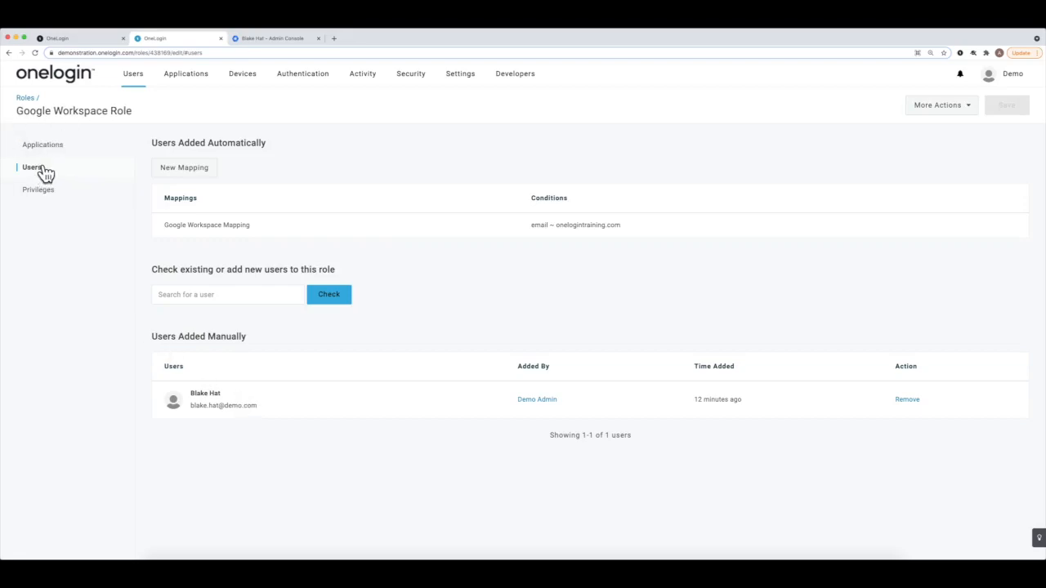
# - Return to the user mappings, reapply all of them, and reopen the Google Workspace Mapping
pyautogui.moveTo(132, 80)
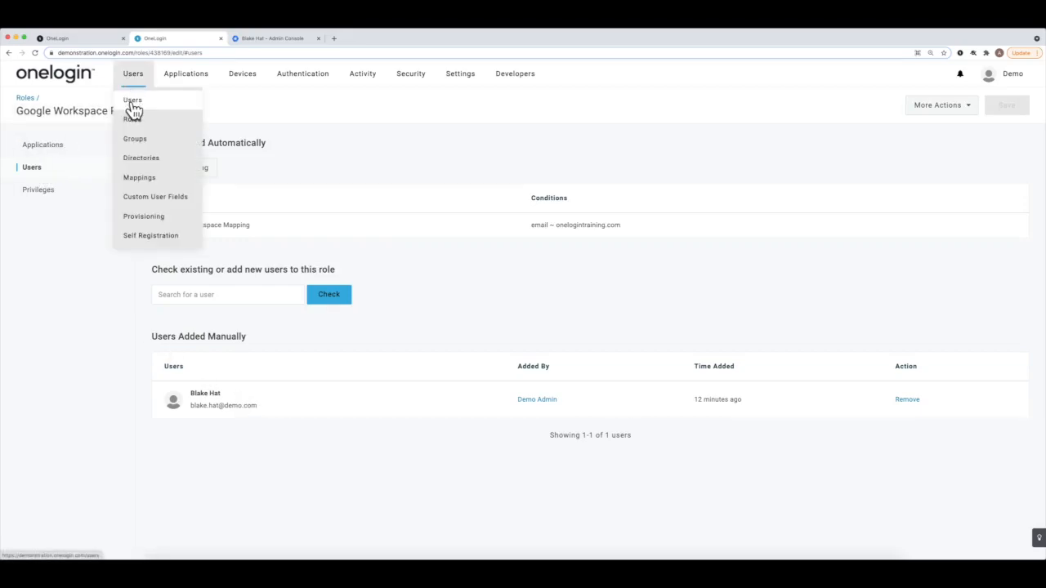
pyautogui.click(147, 182)
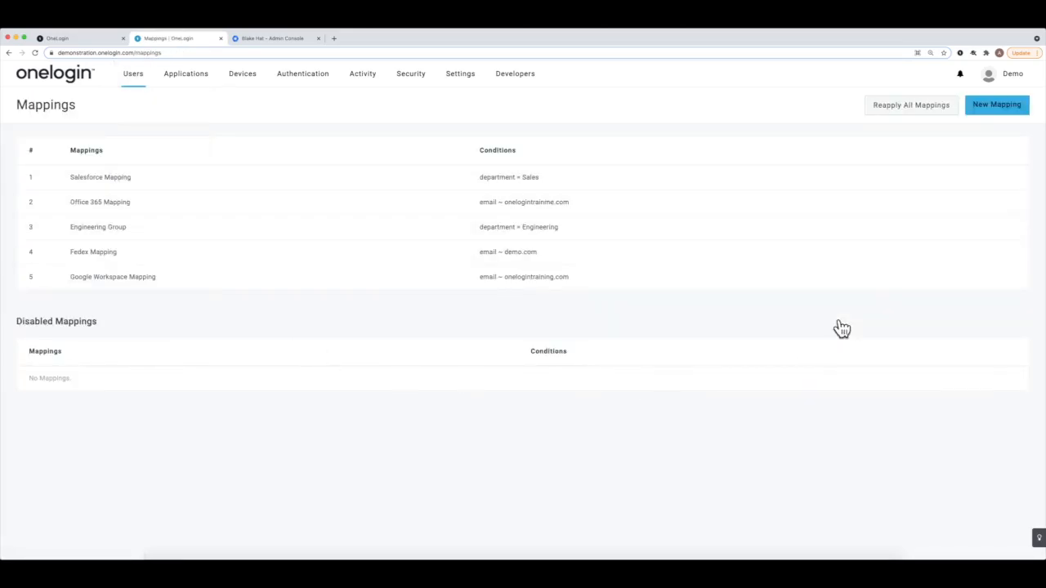
pyautogui.click(882, 107)
pyautogui.click(617, 291)
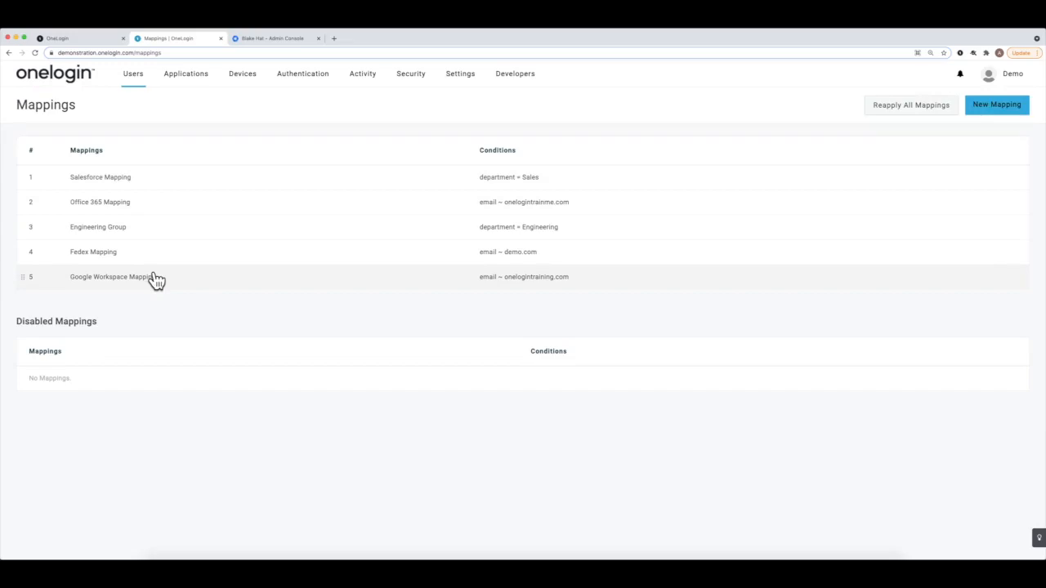
pyautogui.click(214, 281)
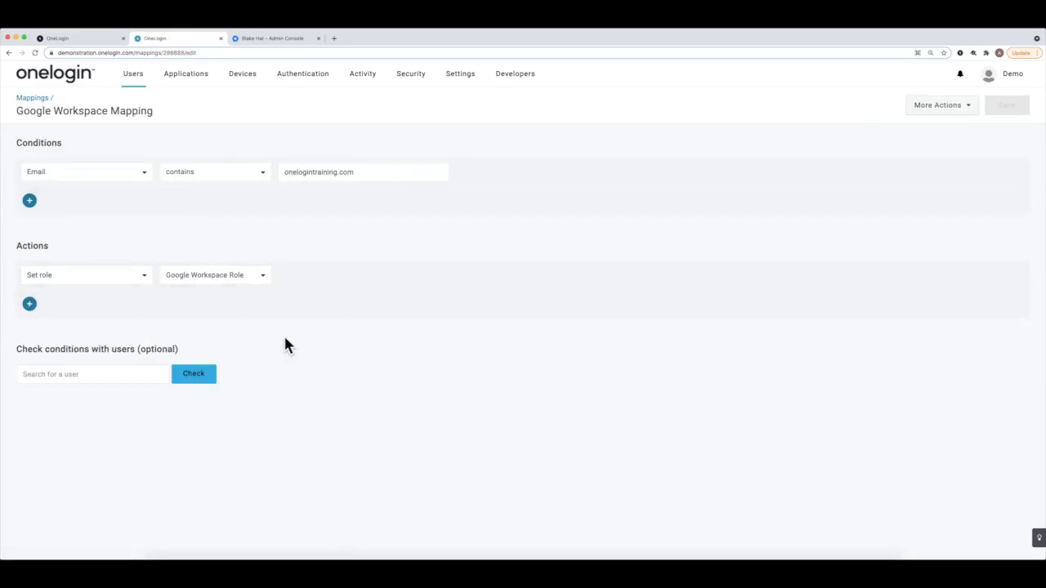
# - Open the activity jobs list and check when the latest Reapply Mappings job finished
pyautogui.moveTo(372, 76)
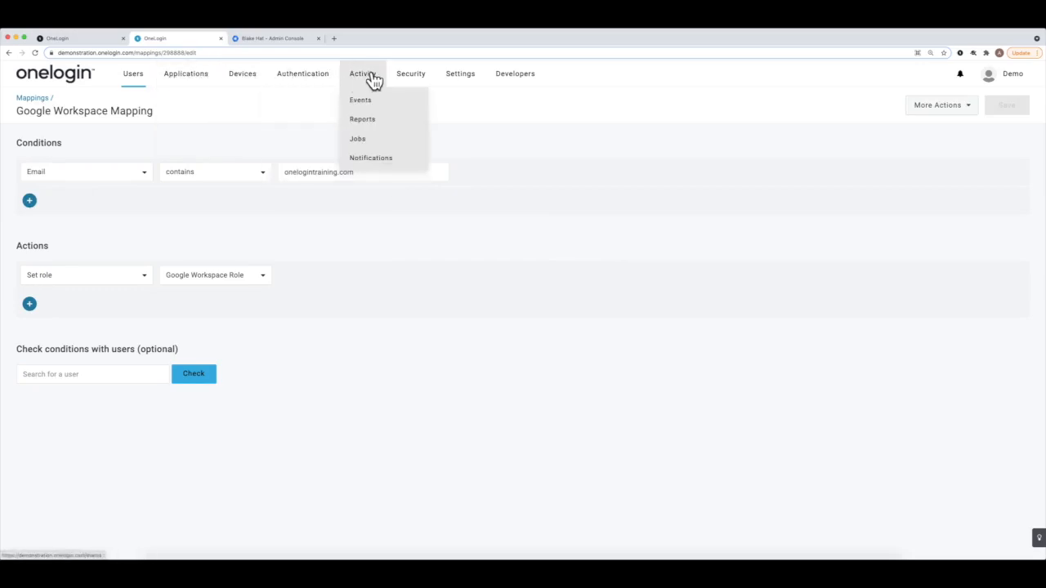
pyautogui.click(368, 146)
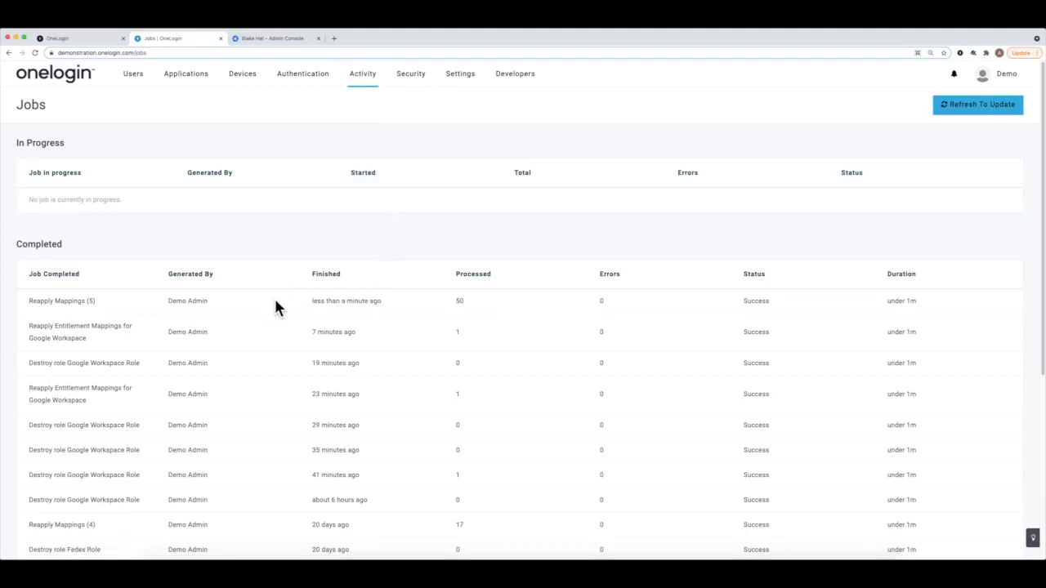
pyautogui.moveTo(275, 301); pyautogui.dragTo(437, 304)
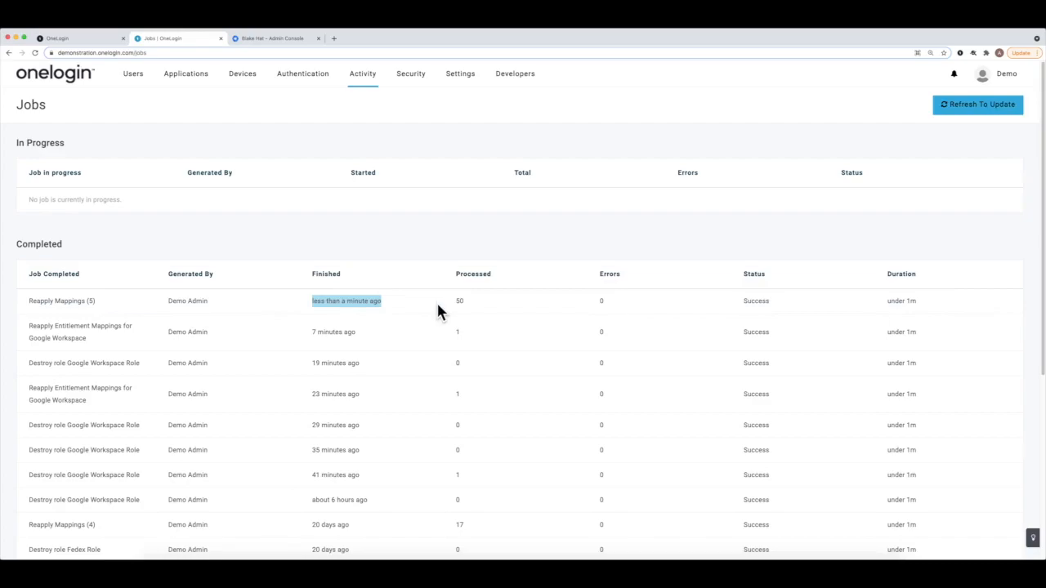
# - Open the OneLogin users list and review which users have the Google Workspace Role
pyautogui.moveTo(143, 88)
pyautogui.click(136, 109)
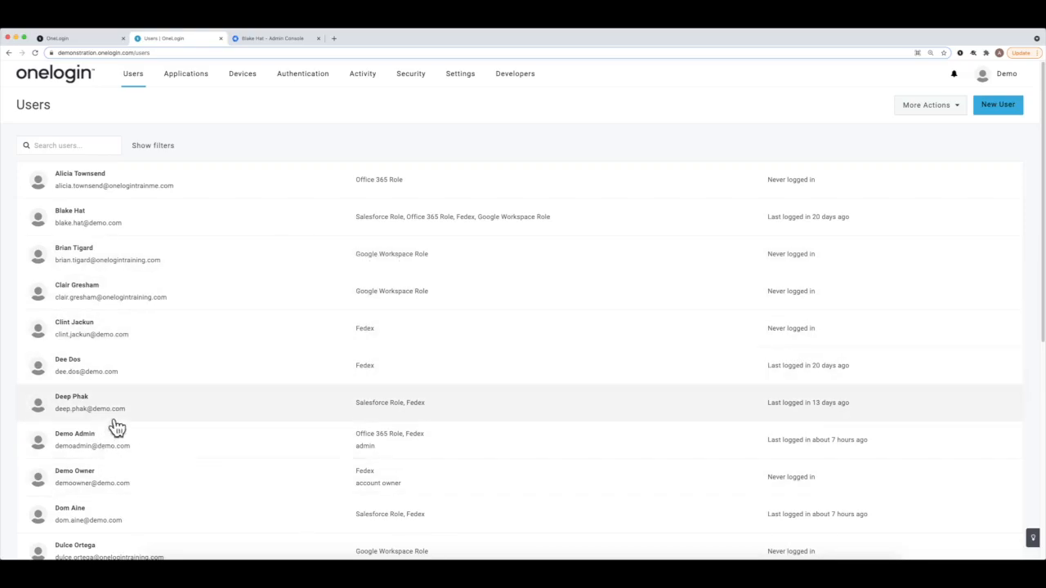
pyautogui.scroll(-3, 117, 428)
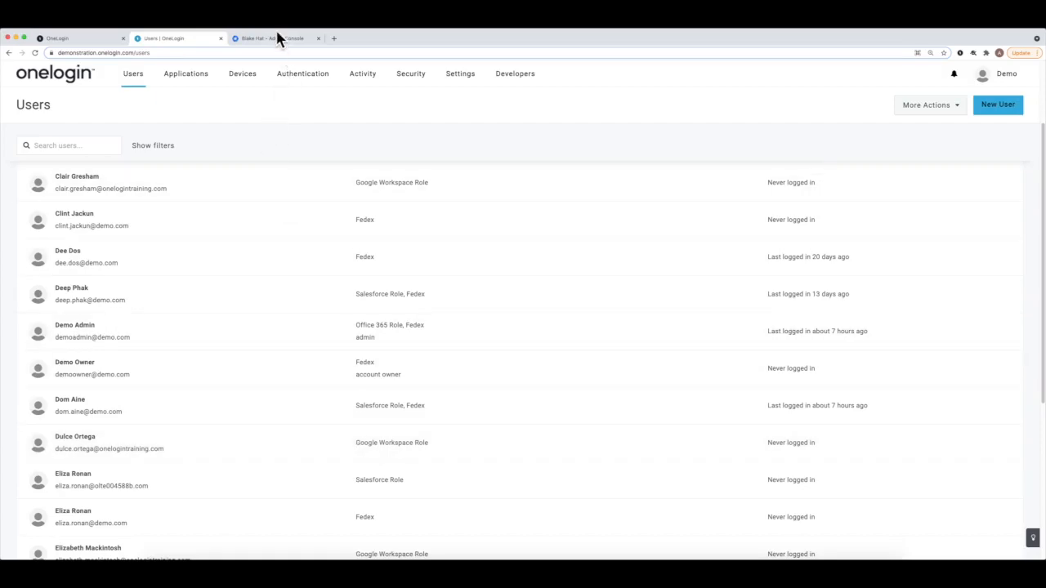
# - Switch to Google Admin and open its users list to check for the newly mapped users
pyautogui.click(272, 38)
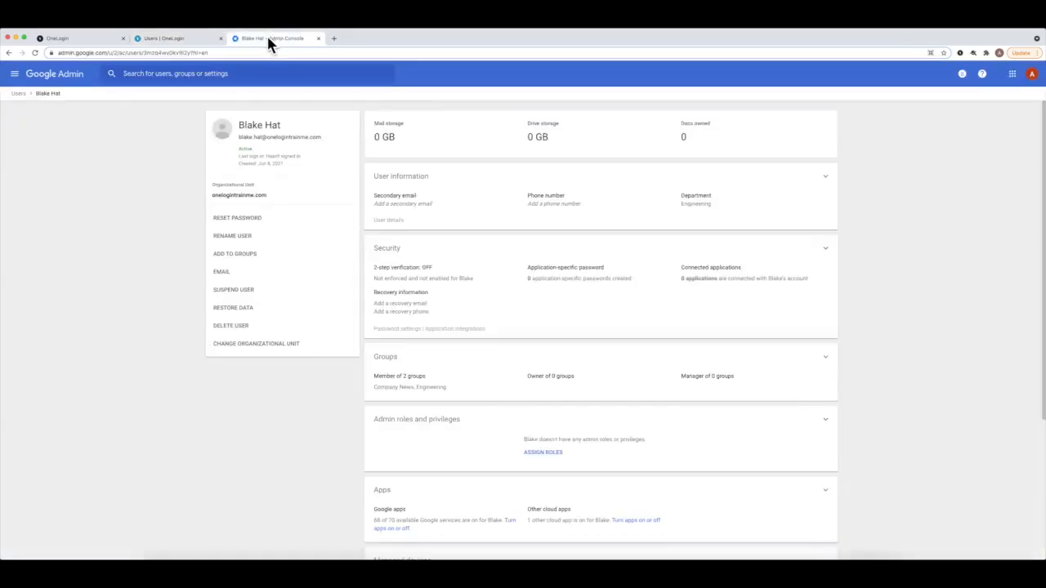
pyautogui.click(44, 82)
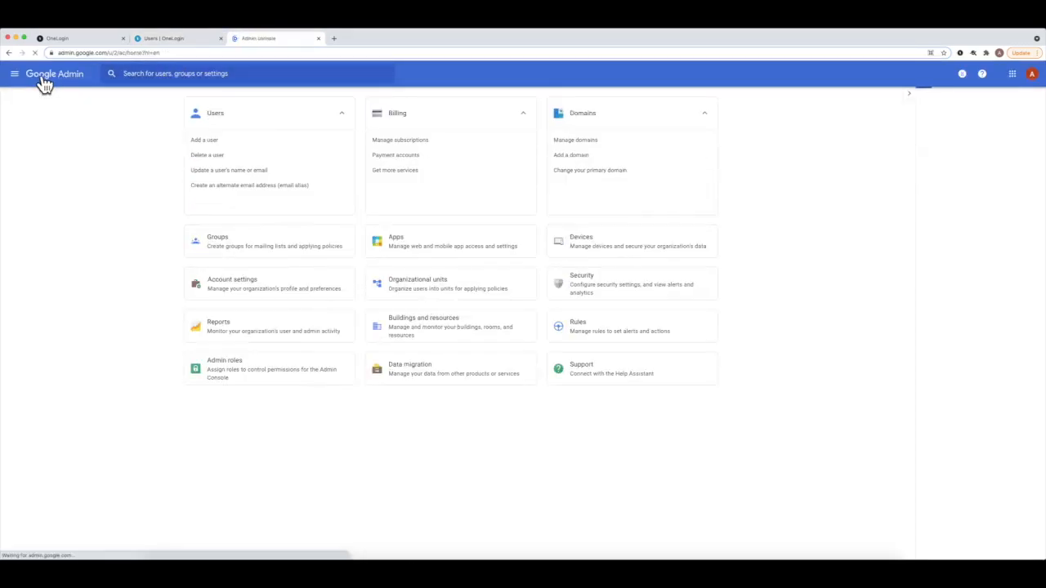
pyautogui.click(217, 141)
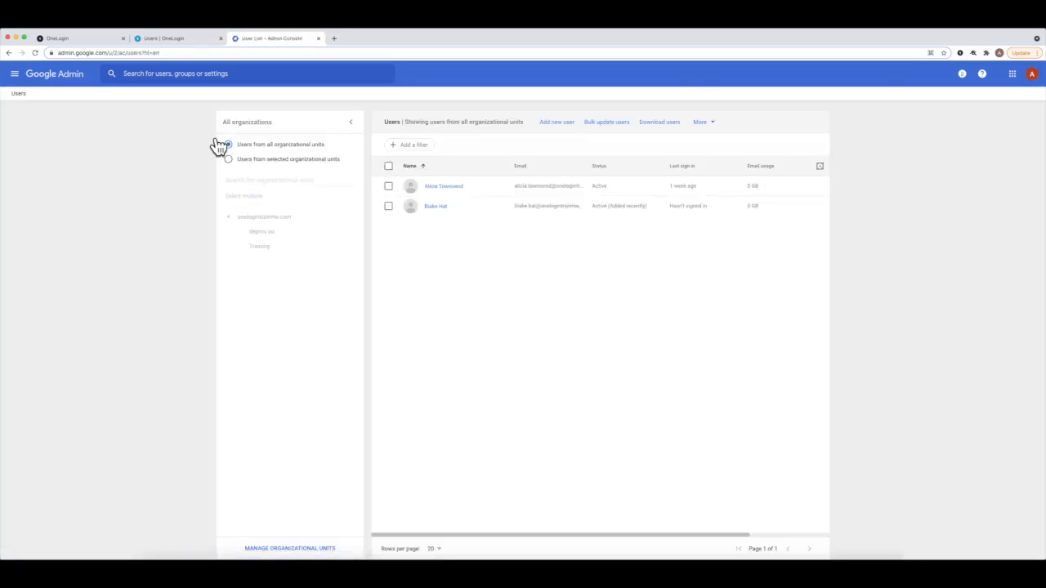
# - Switch back to OneLogin and open the user provisioning page
pyautogui.click(152, 43)
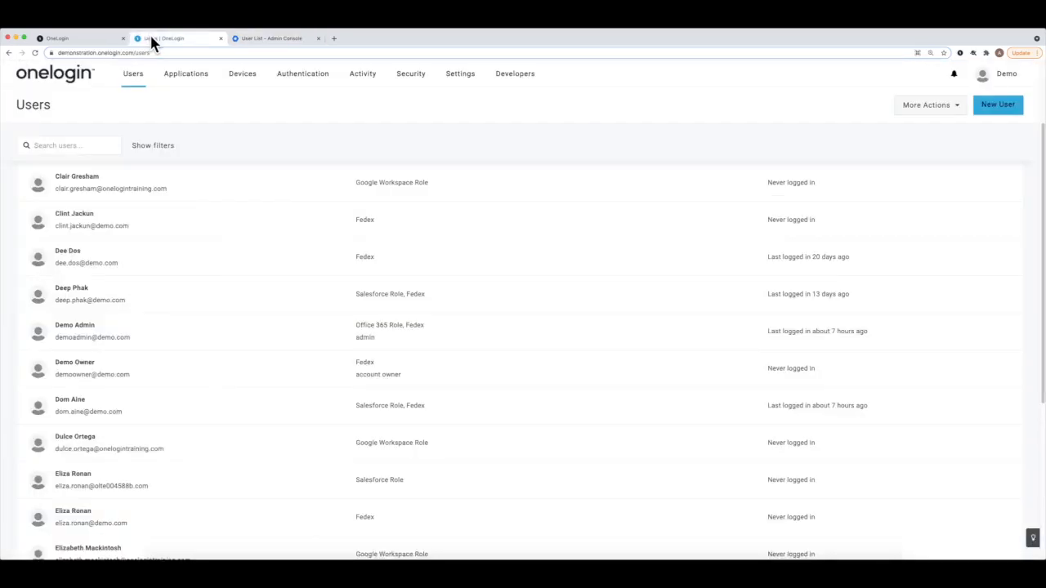
pyautogui.moveTo(129, 82)
pyautogui.click(142, 219)
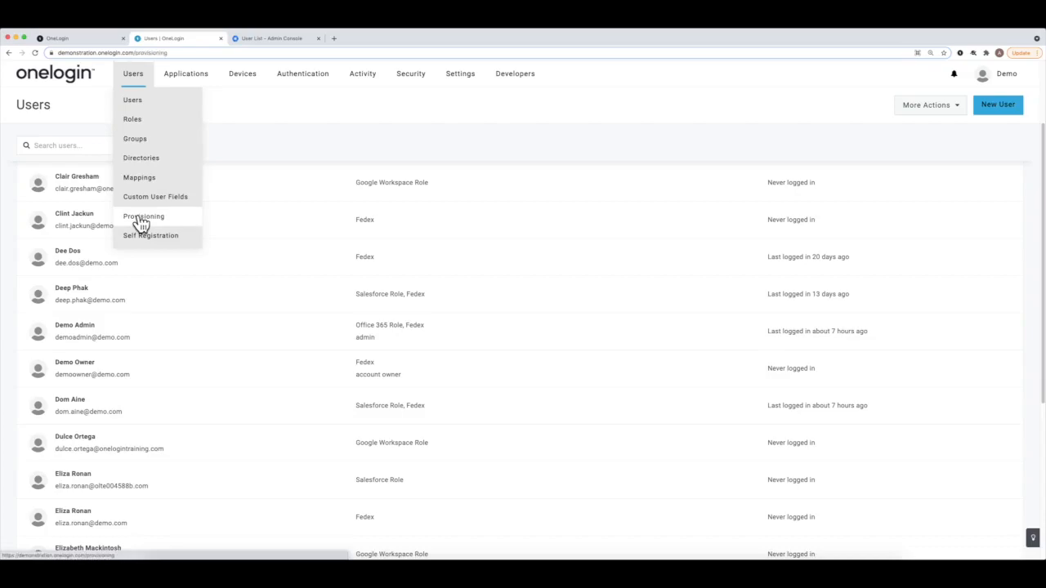